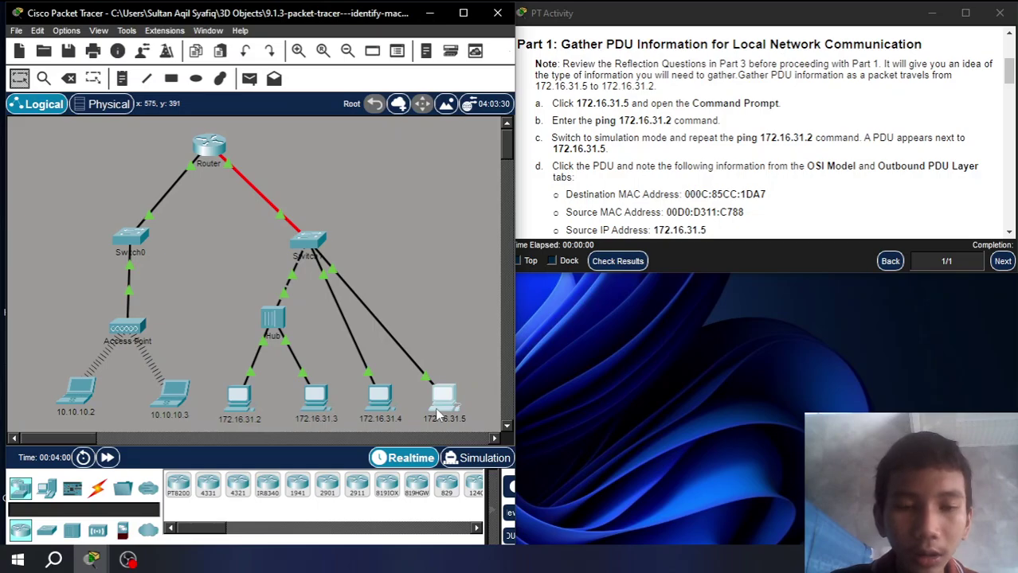
# - Open the Command Prompt on PC 172.16.31.5
pyautogui.click(436, 413)
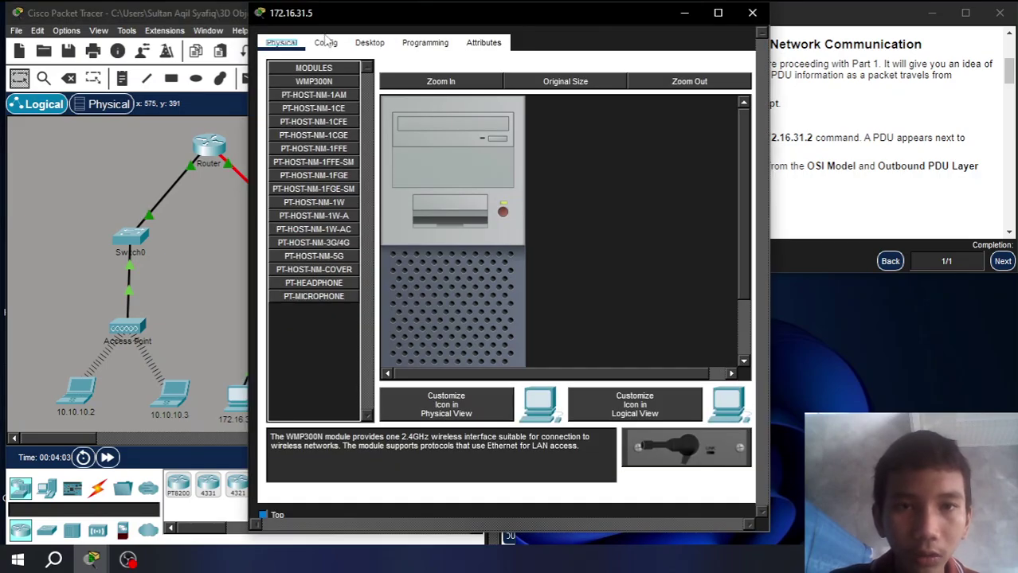
pyautogui.click(366, 46)
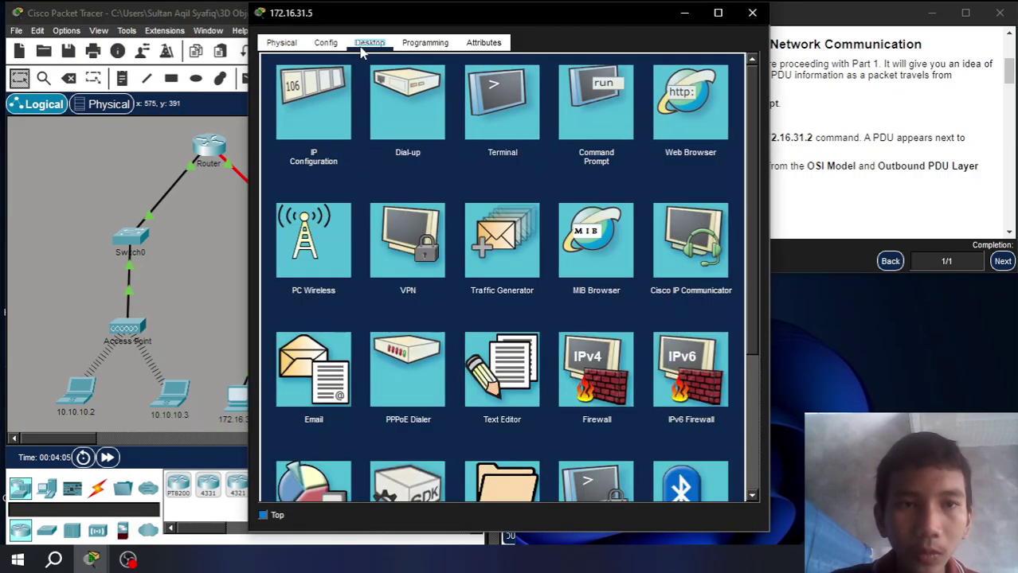
pyautogui.click(154, 135)
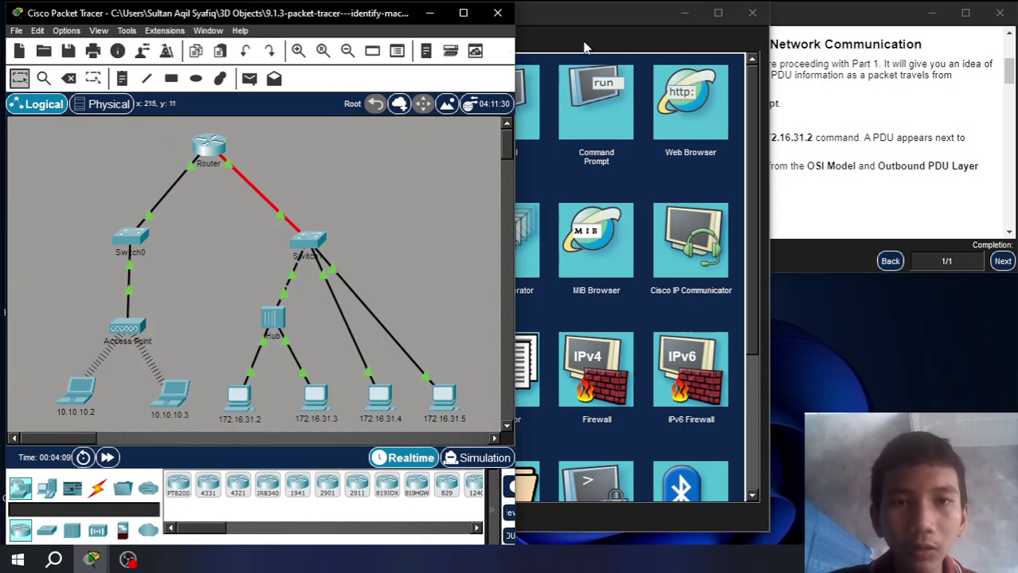
pyautogui.click(607, 94)
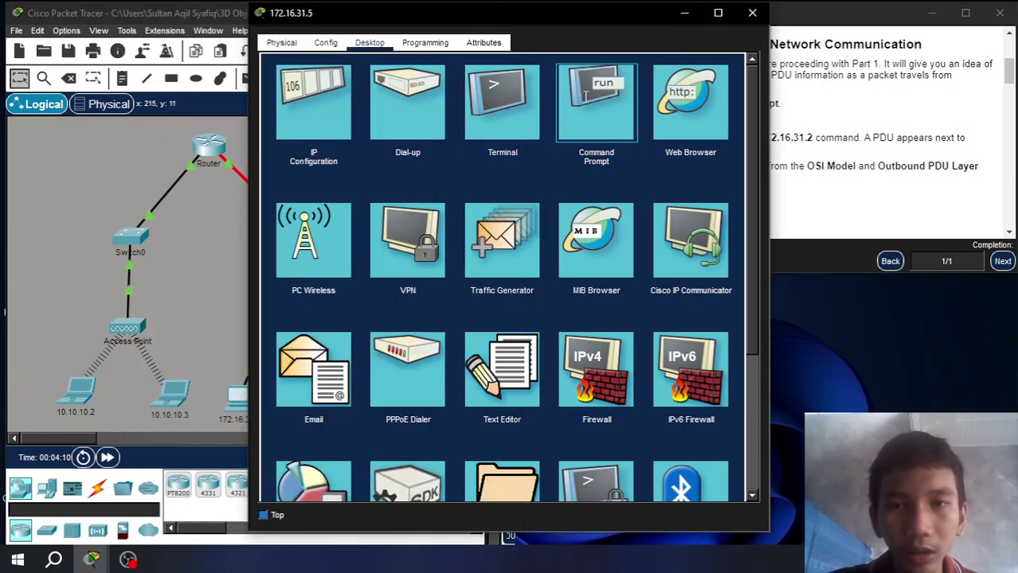
pyautogui.click(586, 97)
# - Move the PC's window clear of the activity instructions and ping 172.16.31.2 from its Command Prompt
pyautogui.moveTo(548, 12); pyautogui.dragTo(297, 16)
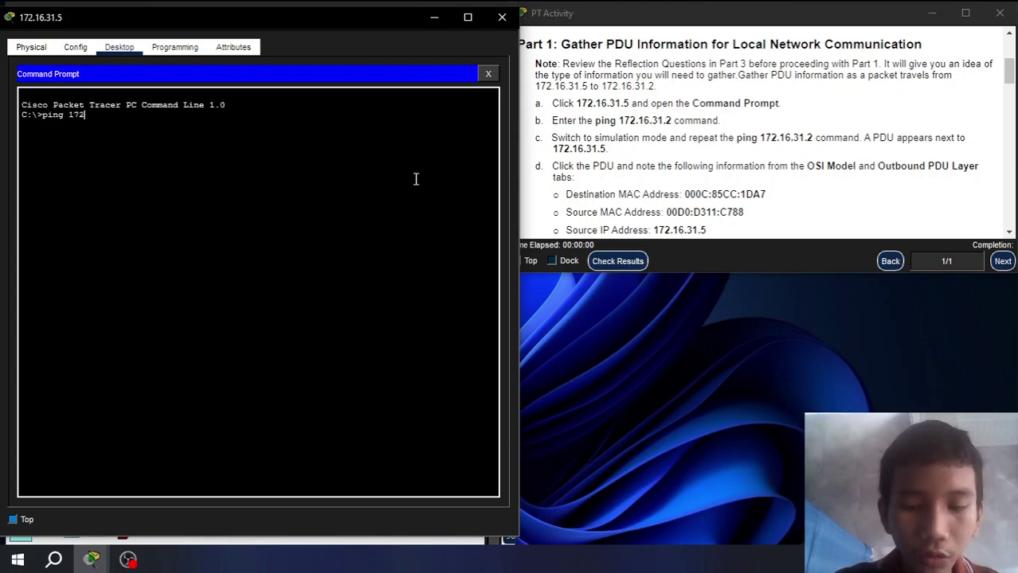
pyautogui.write('16.31.2')
pyautogui.press('Return')
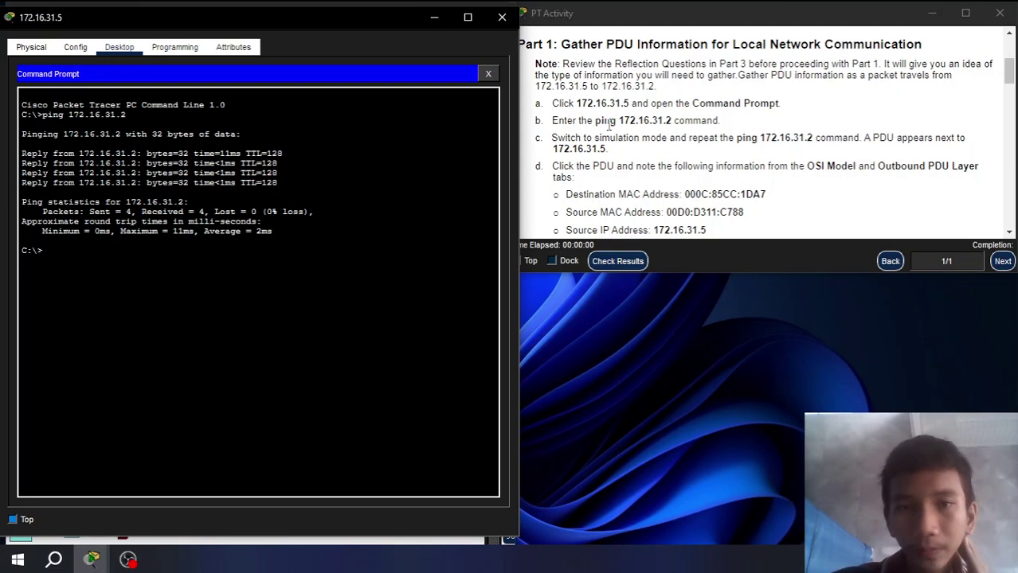
# - Switch to simulation mode and repeat the ping to 172.16.31.2 from PC 172.16.31.5
pyautogui.click(434, 17)
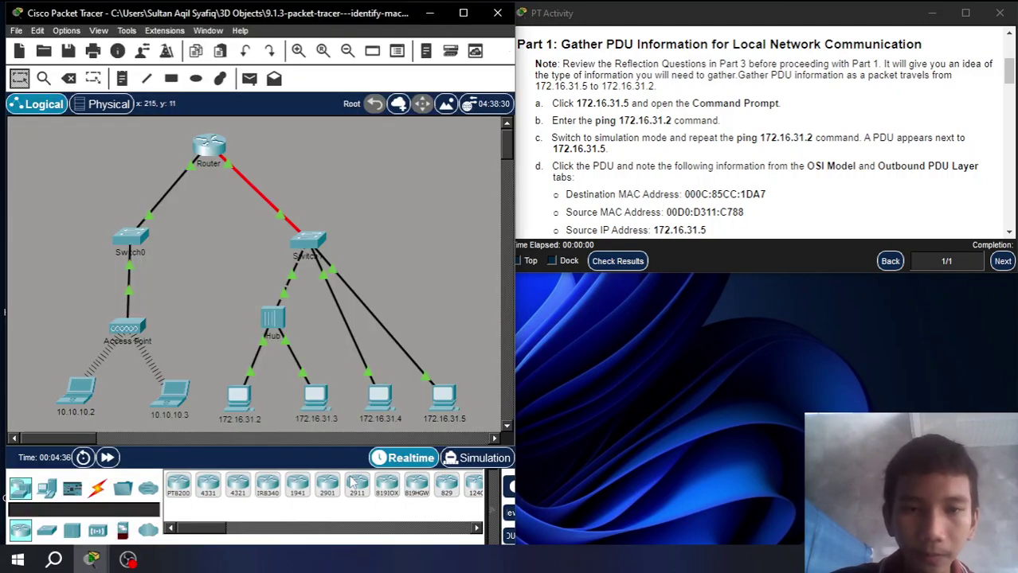
pyautogui.click(471, 460)
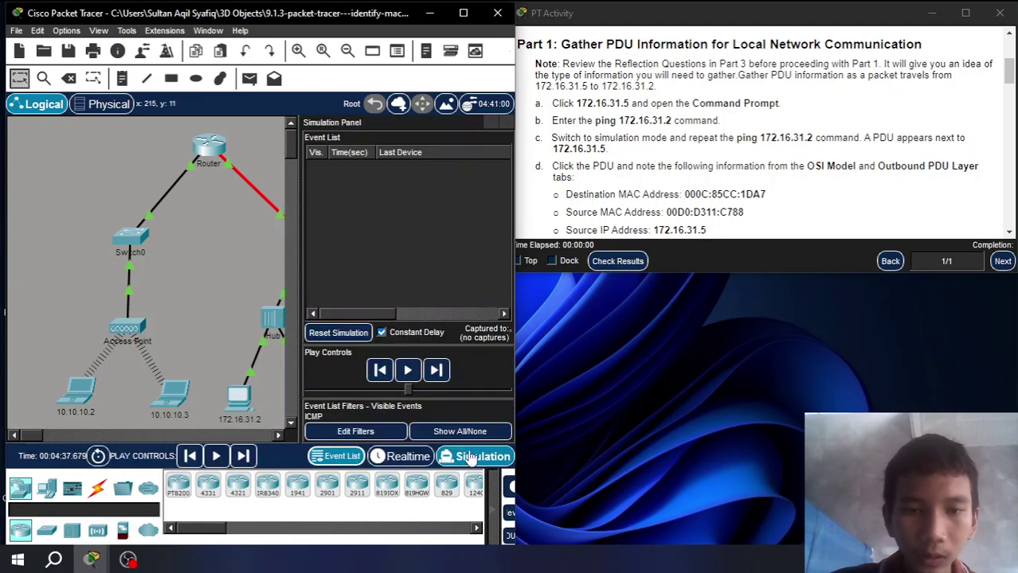
pyautogui.moveTo(100, 562)
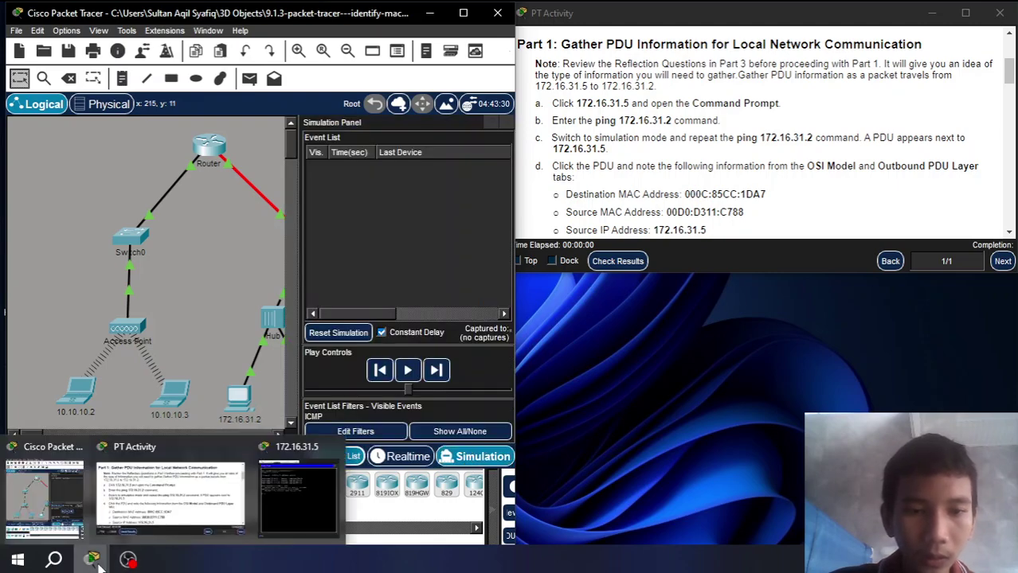
pyautogui.click(297, 497)
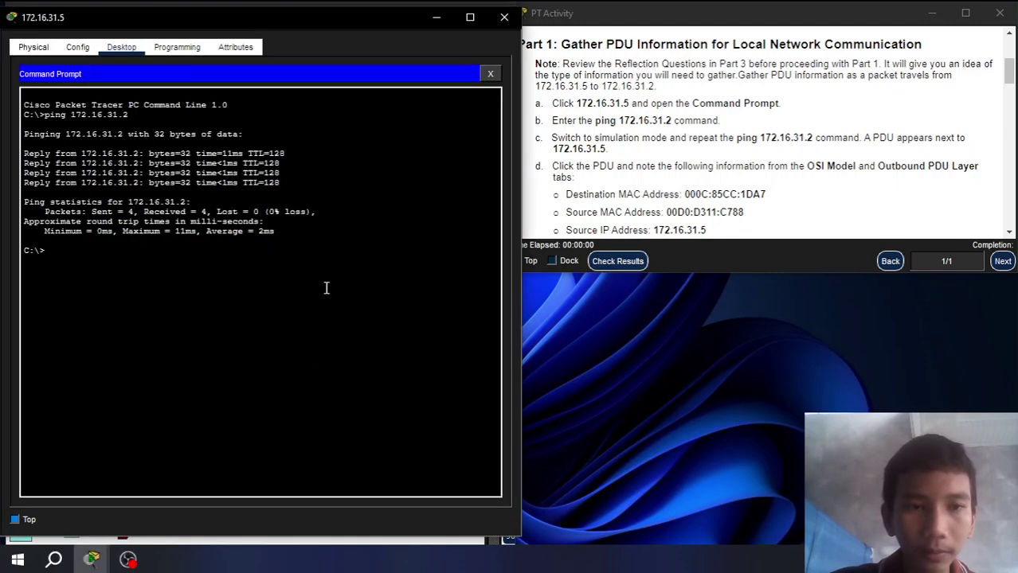
pyautogui.press('Up')
pyautogui.press('Return')
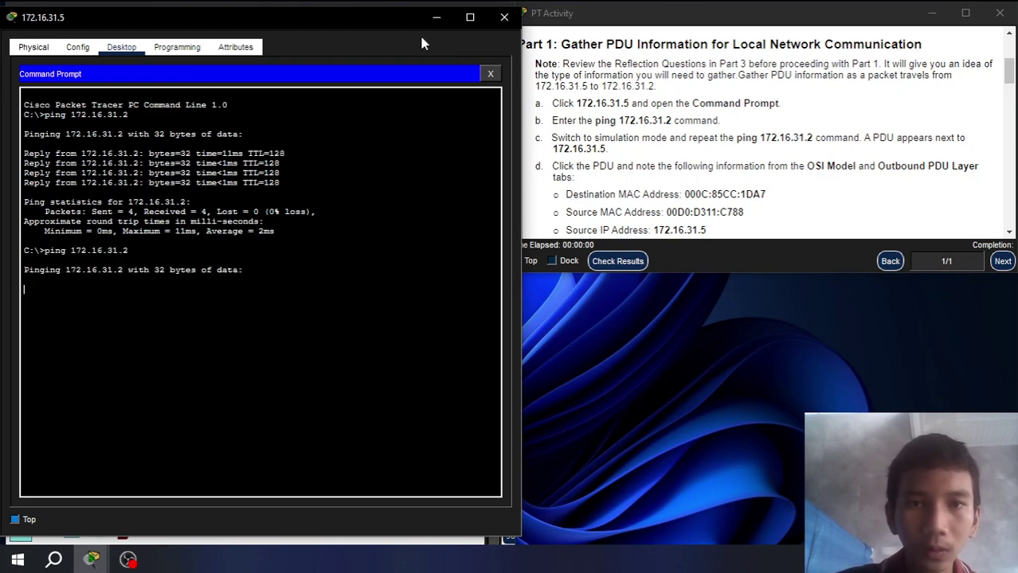
pyautogui.click(437, 17)
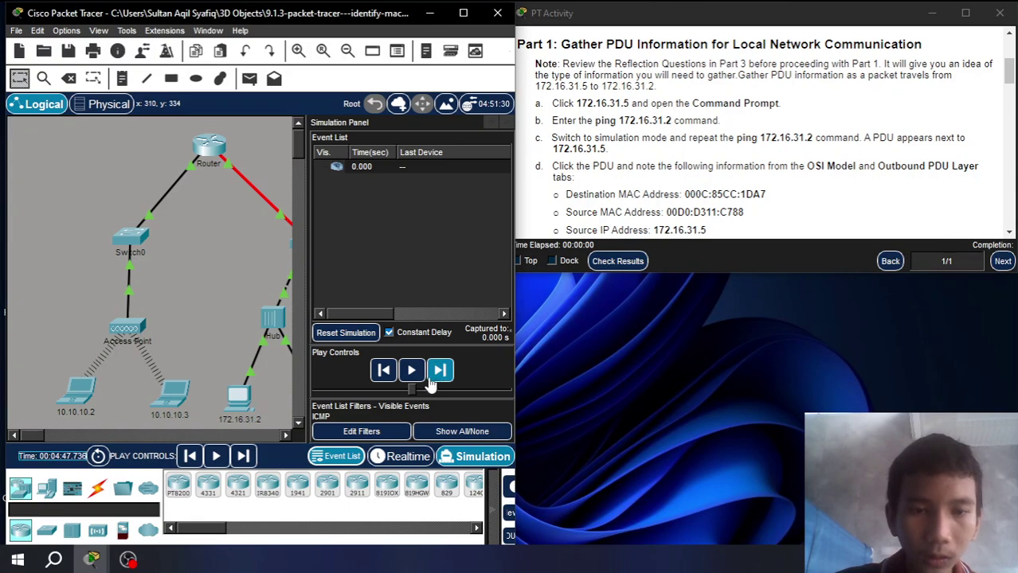
# - Open the PDU information at PC 172.16.31.5 and bring up the activity's list of addresses to note
pyautogui.click(287, 435)
pyautogui.moveTo(286, 435); pyautogui.dragTo(287, 436)
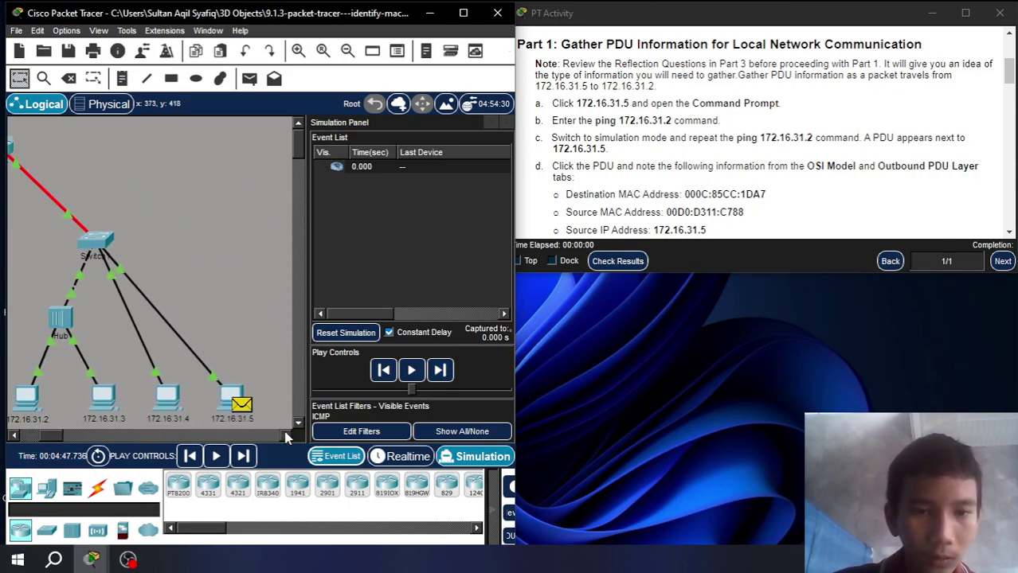
pyautogui.click(242, 406)
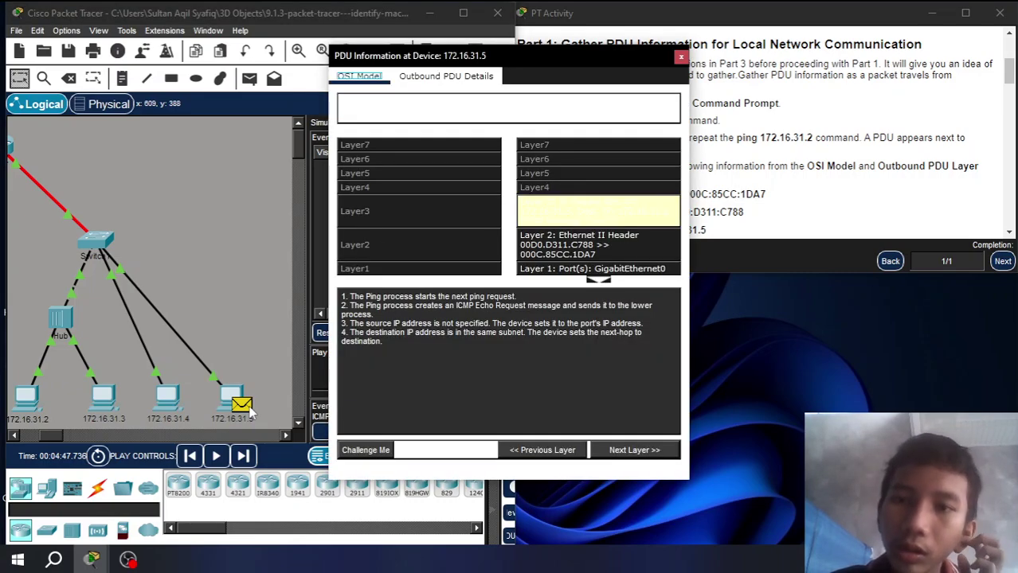
pyautogui.click(725, 153)
pyautogui.scroll(-3, 724, 153)
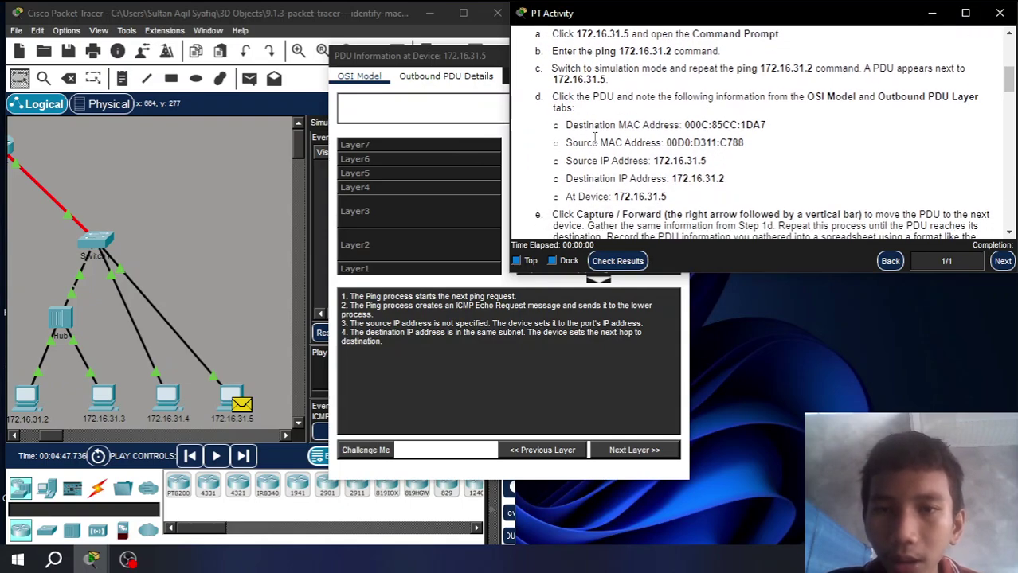
# - Examine the PDU's outbound Layer 2 and Layer 3 data and its outbound details, comparing the MAC and IP addresses with the activity's list
pyautogui.click(469, 309)
pyautogui.click(609, 243)
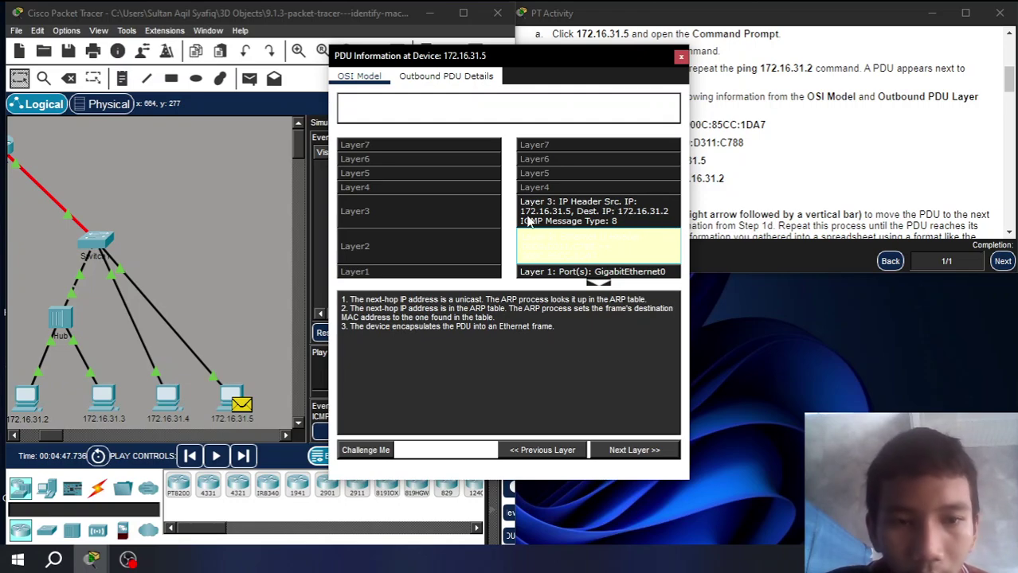
pyautogui.click(825, 165)
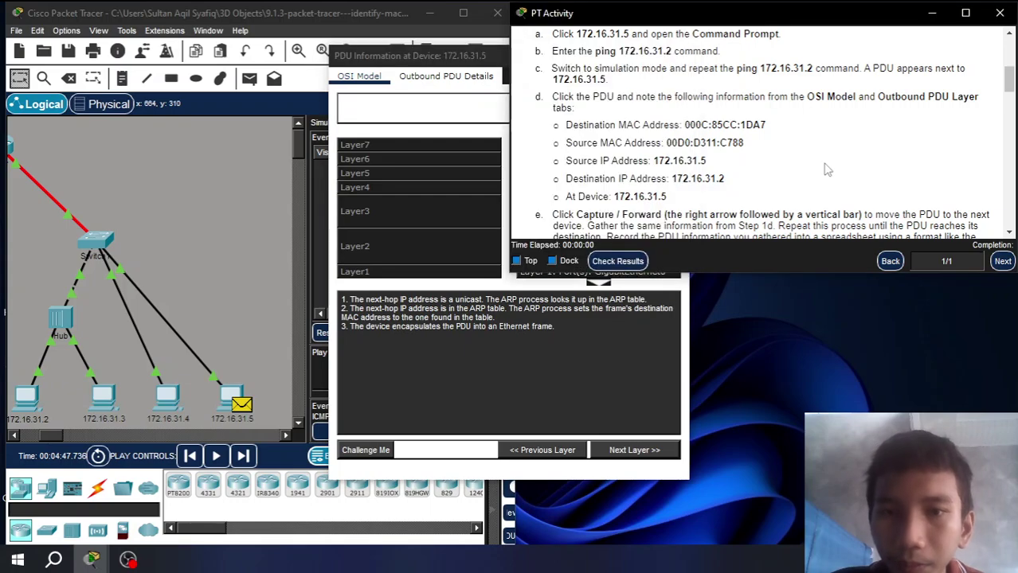
pyautogui.click(625, 325)
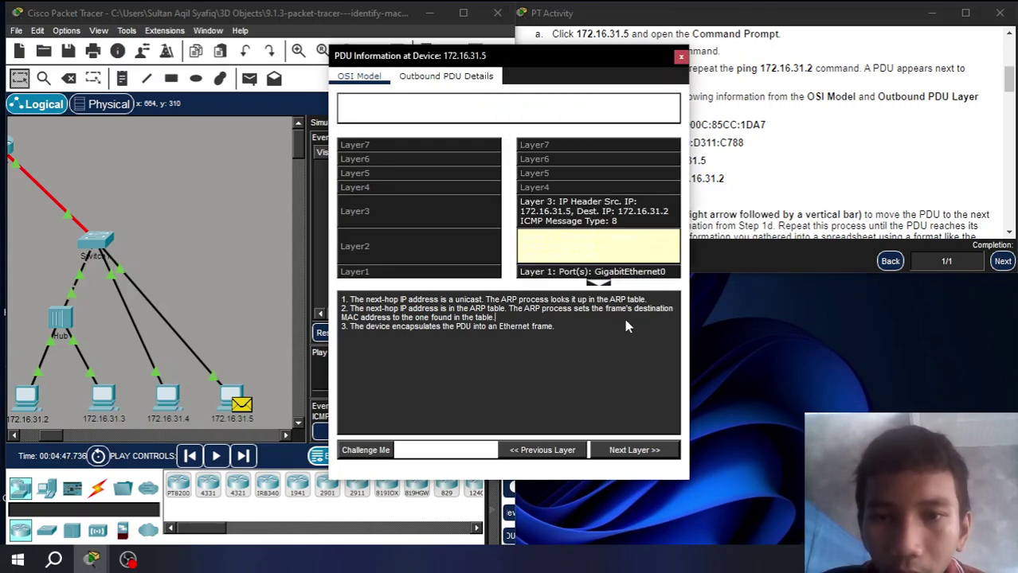
pyautogui.click(633, 227)
pyautogui.click(619, 259)
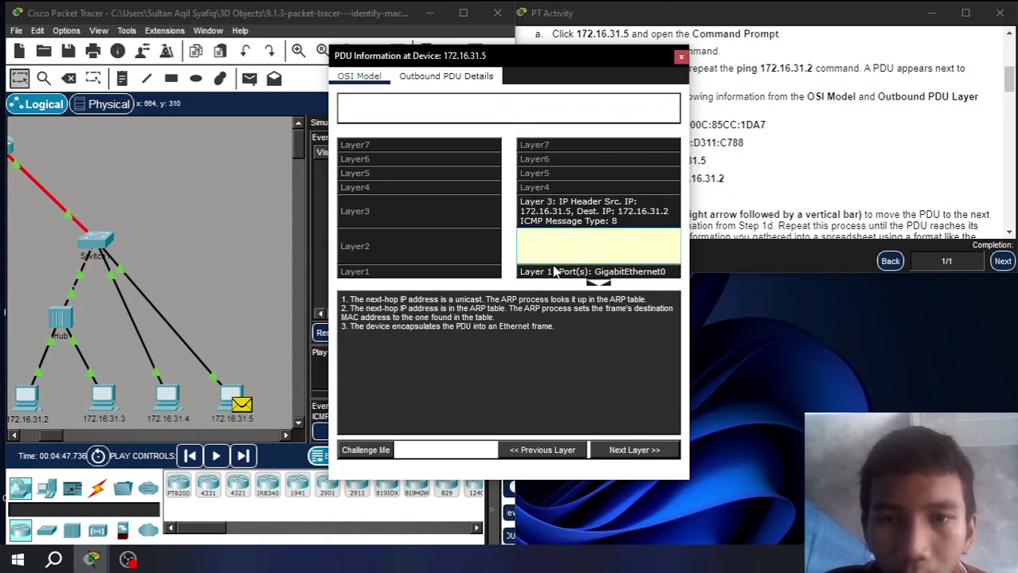
pyautogui.click(455, 78)
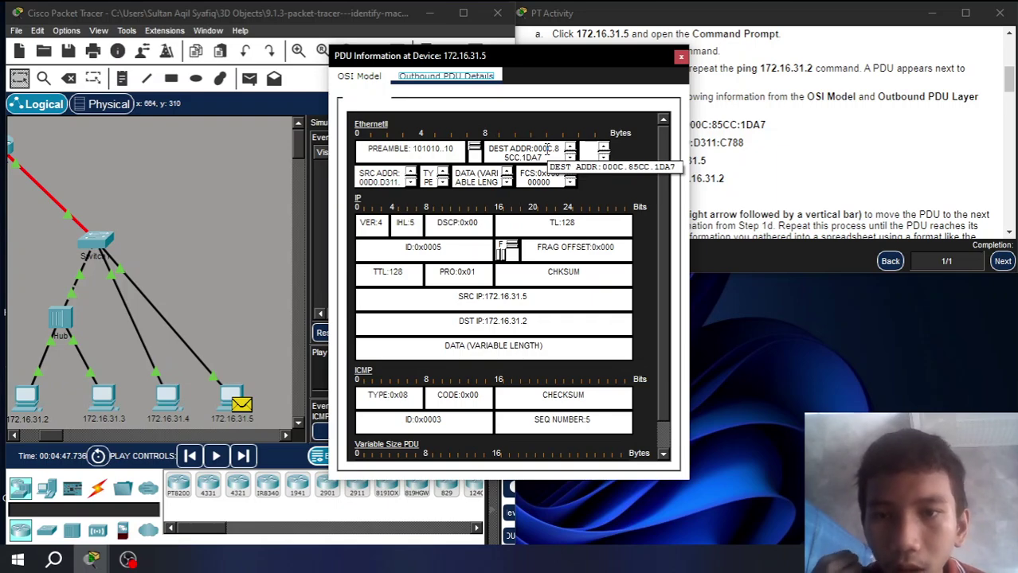
pyautogui.click(826, 166)
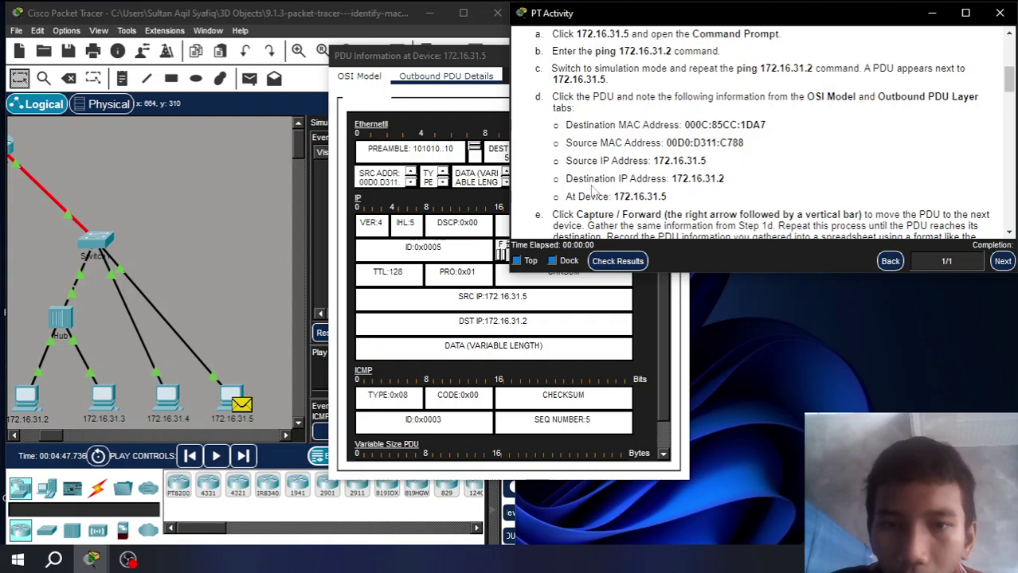
# - Play the simulation to send the PDU onward from PC 172.16.31.5, and close the PDU information window
pyautogui.click(206, 469)
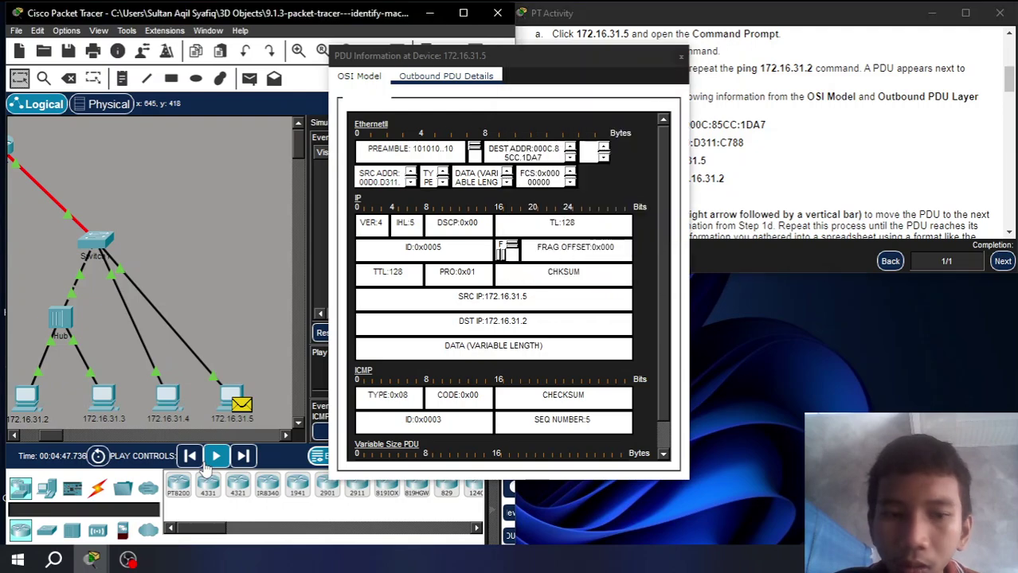
pyautogui.click(210, 461)
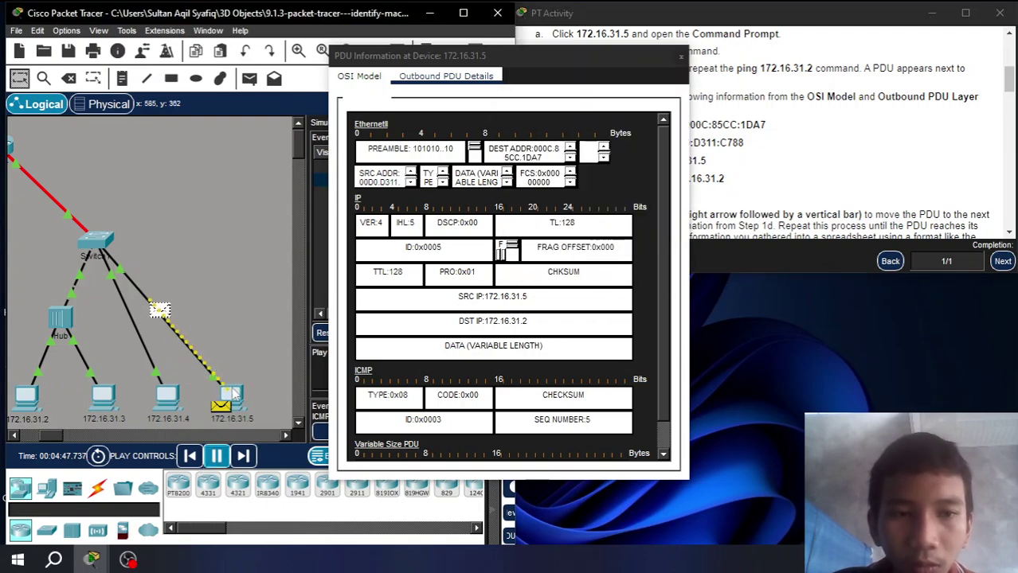
pyautogui.moveTo(235, 394)
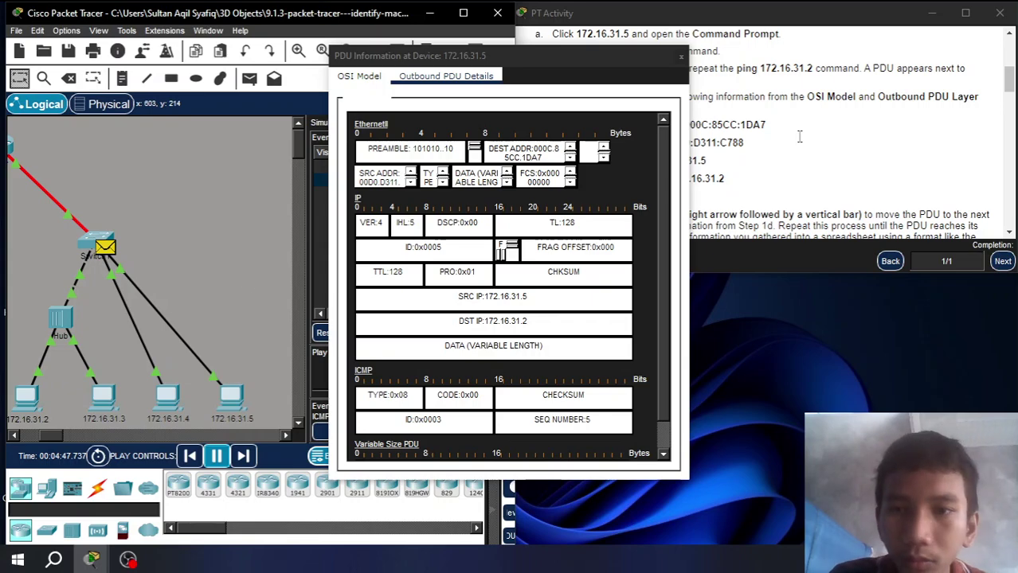
pyautogui.click(857, 131)
pyautogui.click(467, 57)
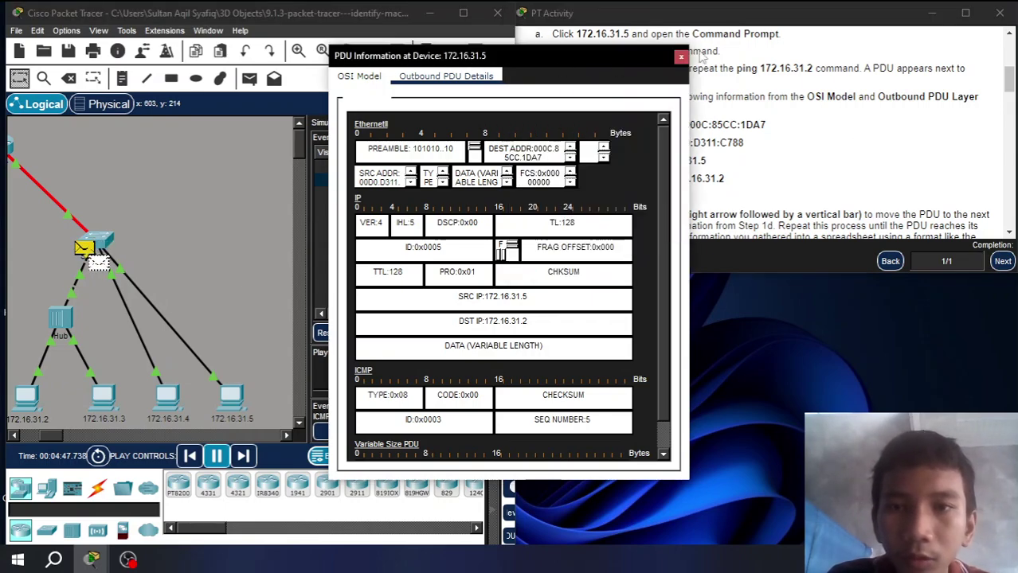
pyautogui.click(679, 59)
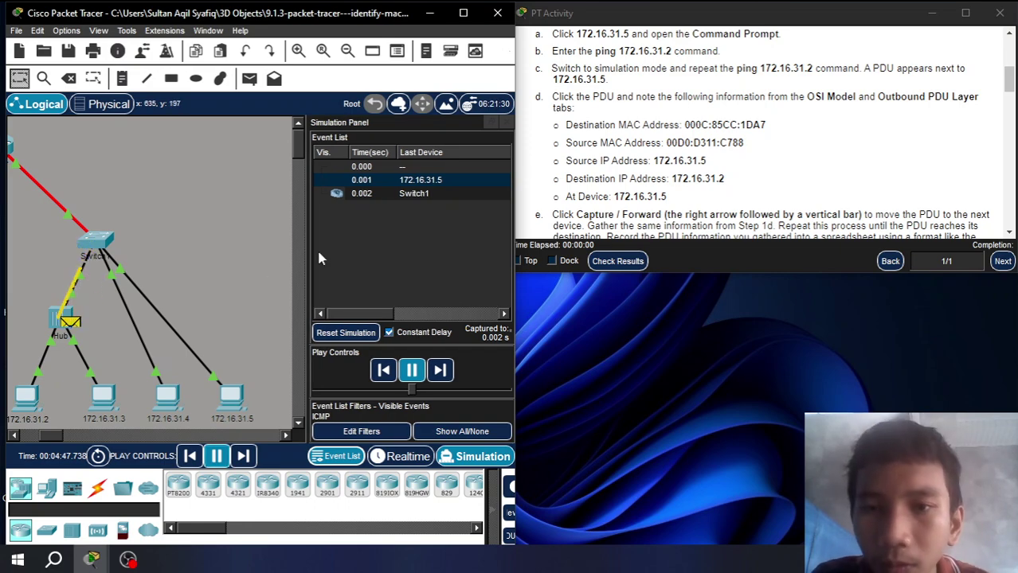
# - Pause the simulation and step it back to the point where the PDU arrives at PC 172.16.31.2
pyautogui.scroll(-1, 701, 211)
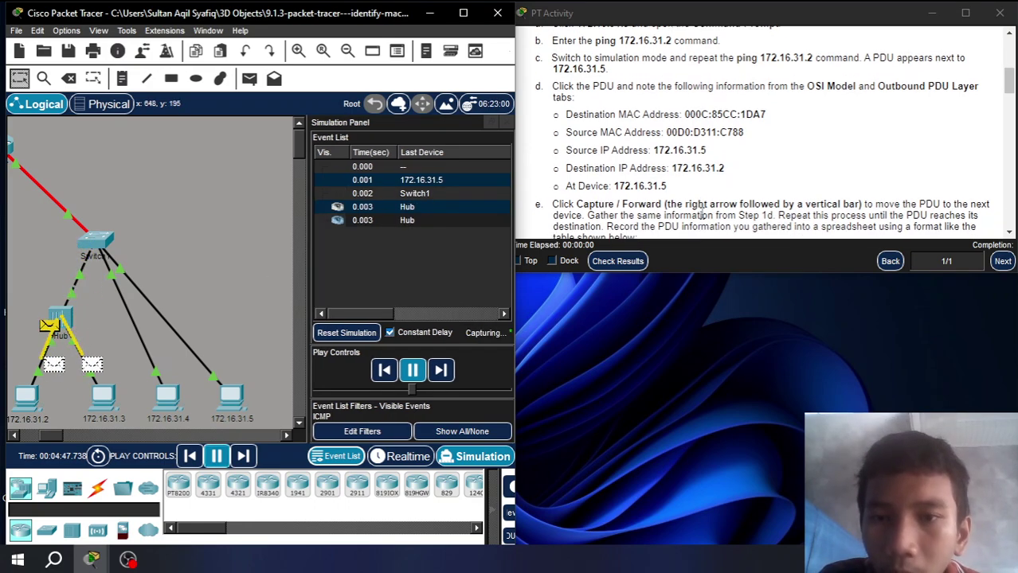
pyautogui.scroll(-3, 700, 211)
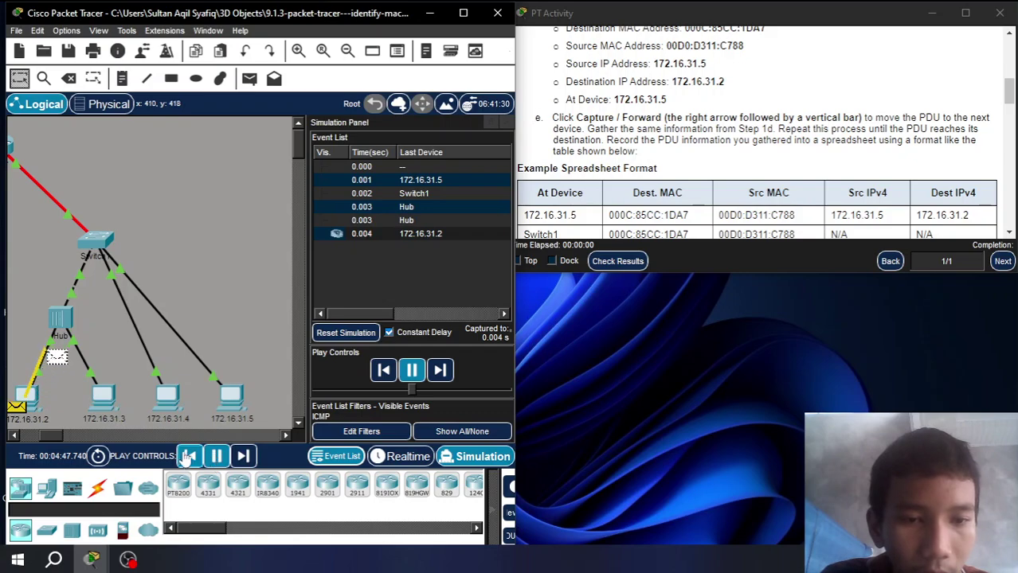
pyautogui.click(188, 457)
pyautogui.click(216, 456)
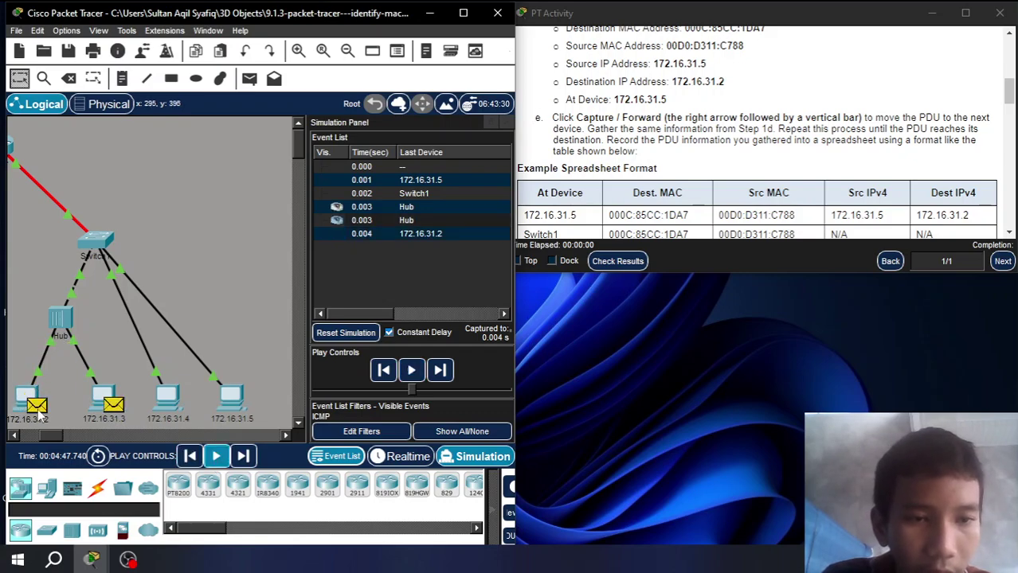
pyautogui.click(215, 458)
pyautogui.click(190, 457)
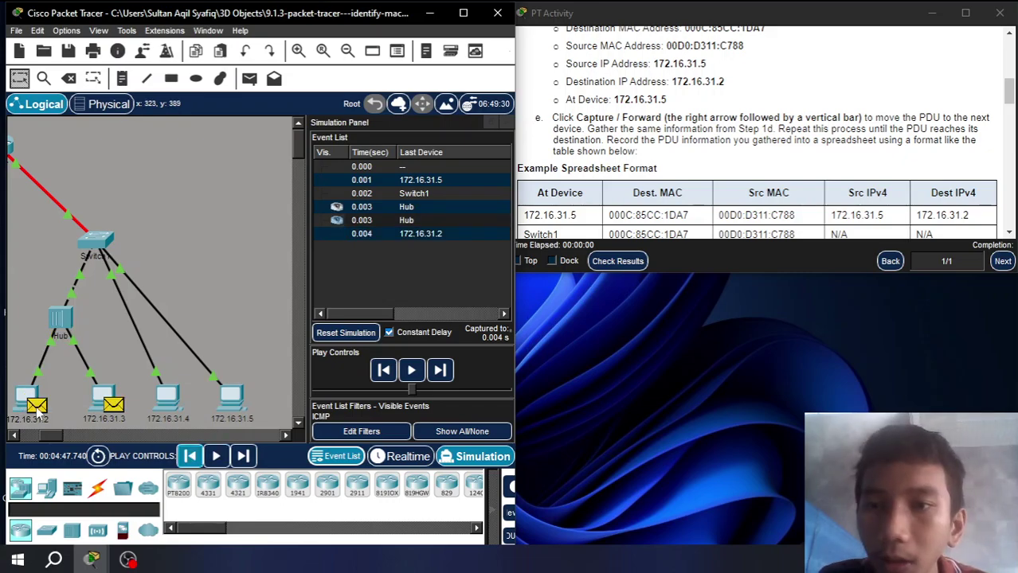
# - Review the activity's example spreadsheet of addresses per device and open the PDU information at PC 172.16.31.2
pyautogui.moveTo(37, 415)
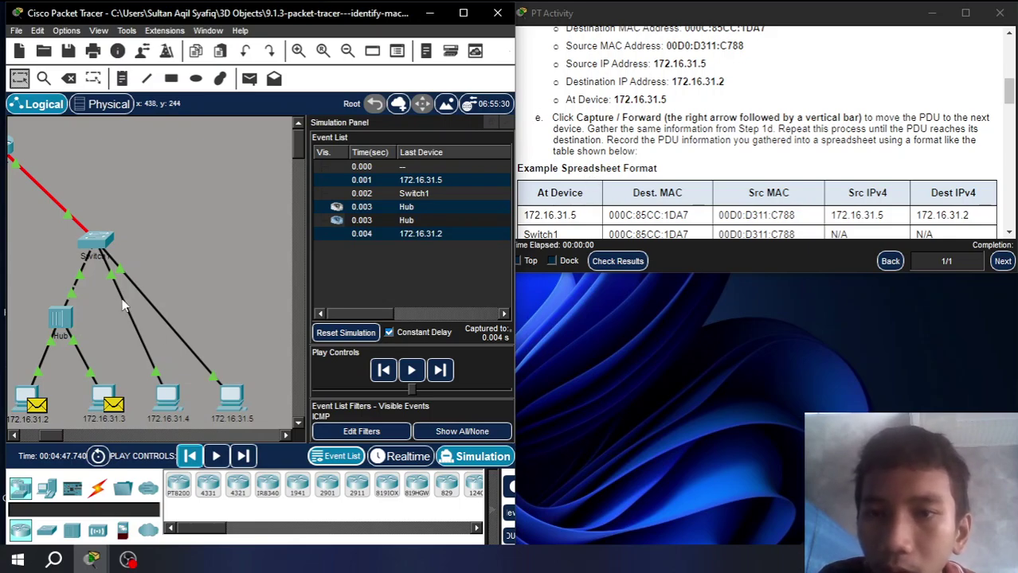
pyautogui.moveTo(124, 305)
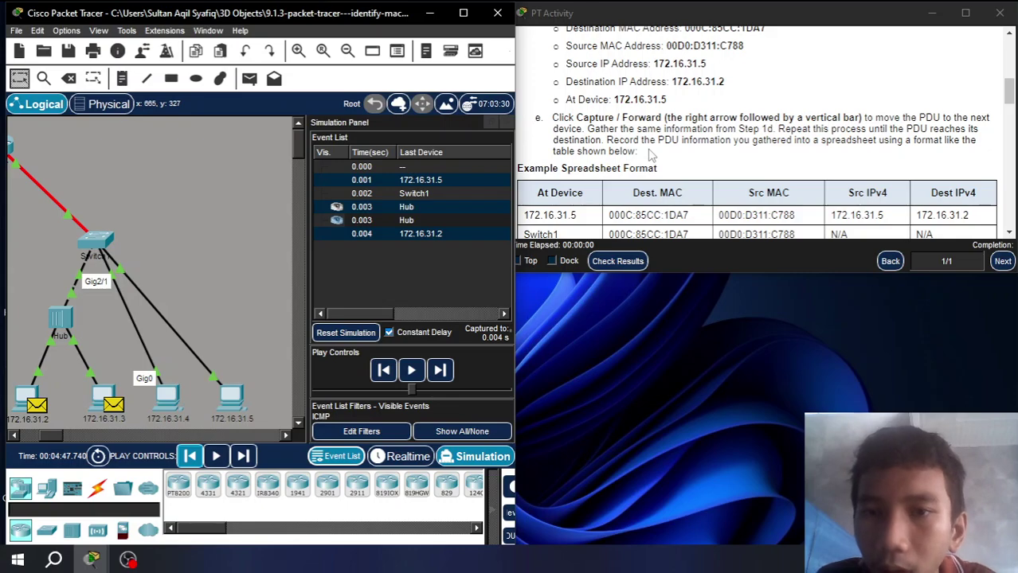
pyautogui.scroll(-3, 651, 155)
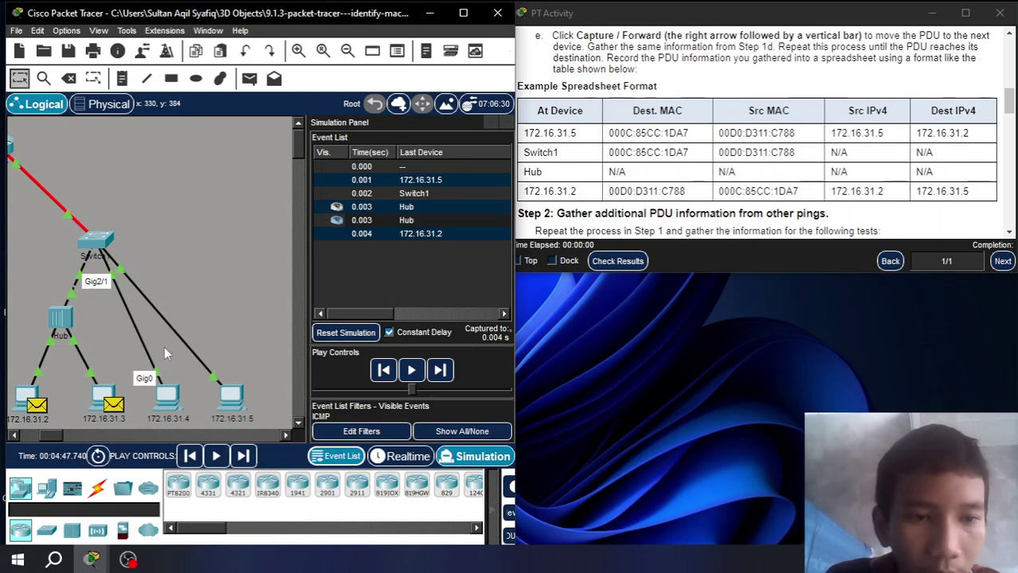
pyautogui.click(28, 405)
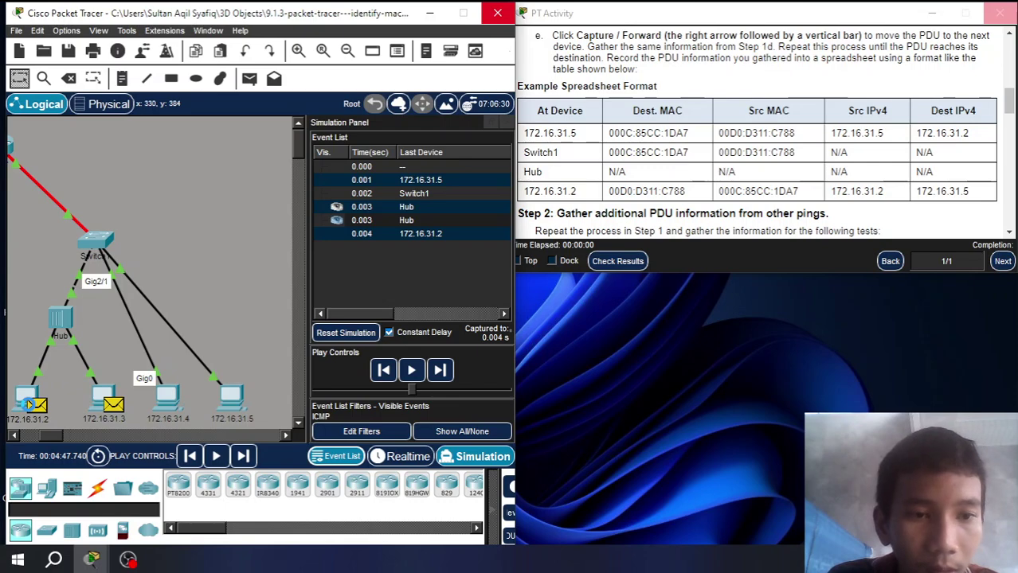
pyautogui.click(30, 404)
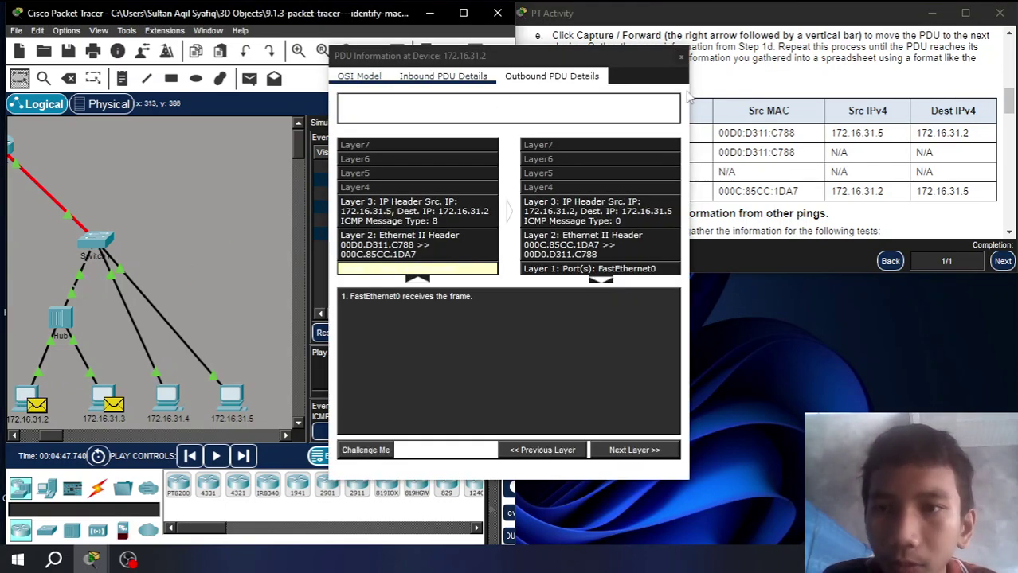
# - Examine the Layer 1 and Layer 3 data and outbound details of the PDU at 172.16.31.2, comparing its addresses with the example spreadsheet
pyautogui.click(851, 118)
pyautogui.click(491, 322)
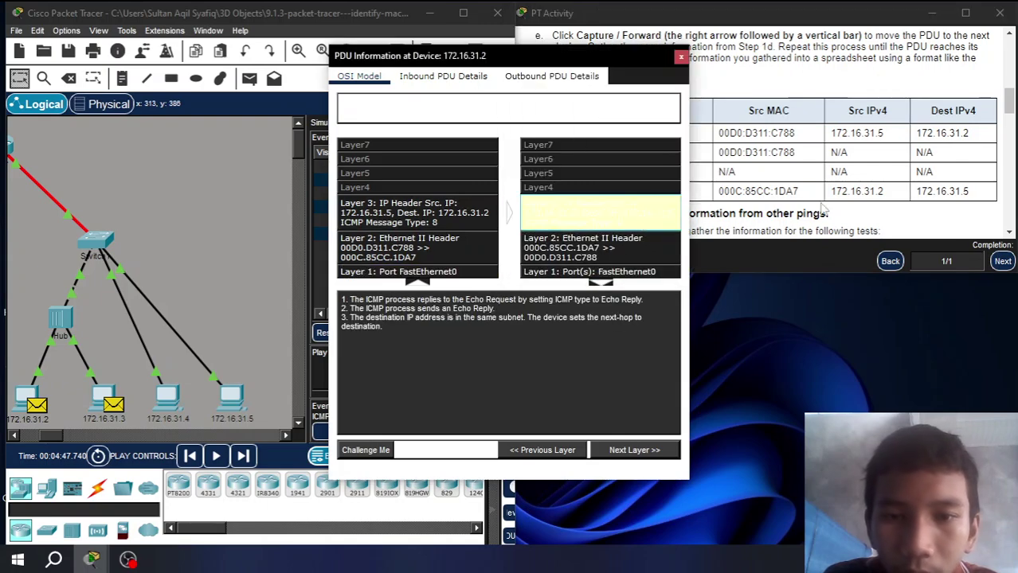
pyautogui.click(510, 355)
pyautogui.click(629, 273)
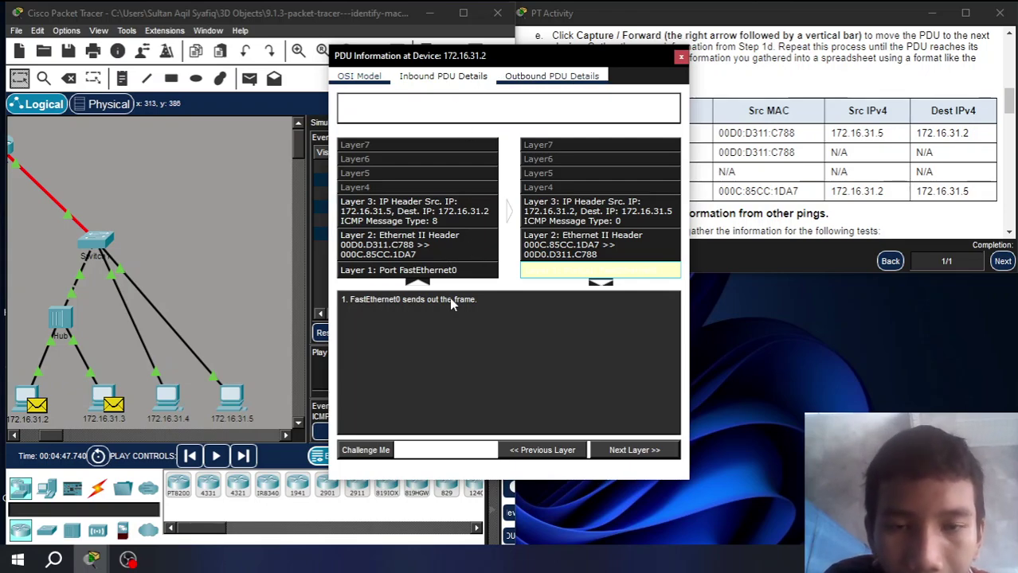
pyautogui.hotkey('ctrl', 'Tab')
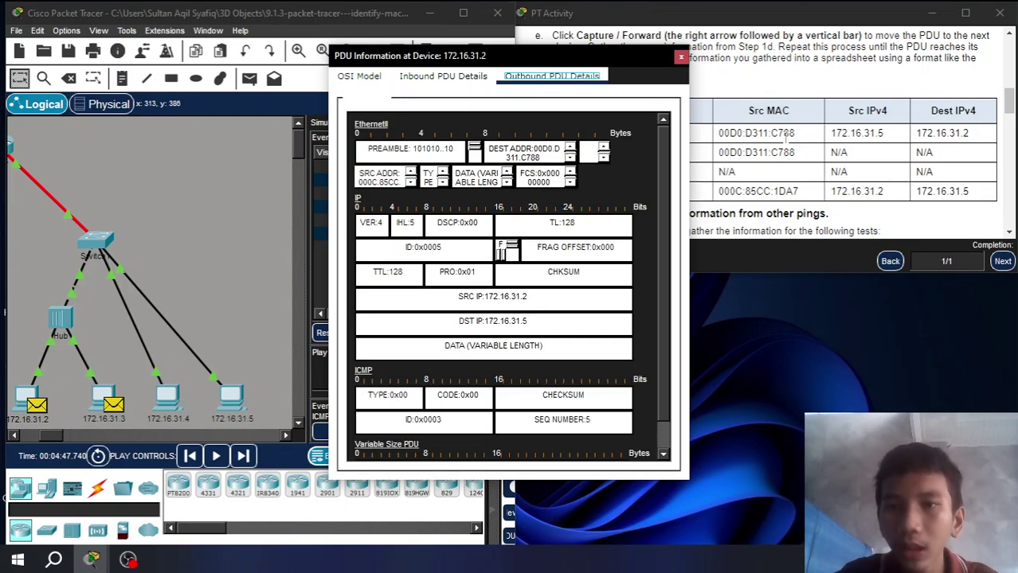
pyautogui.click(786, 137)
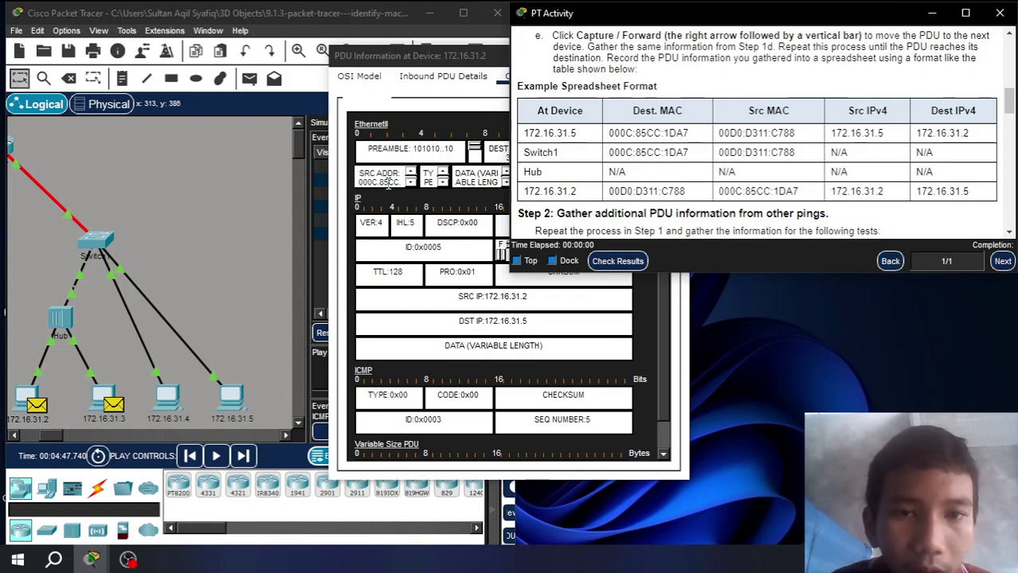
pyautogui.moveTo(393, 63); pyautogui.dragTo(236, 63)
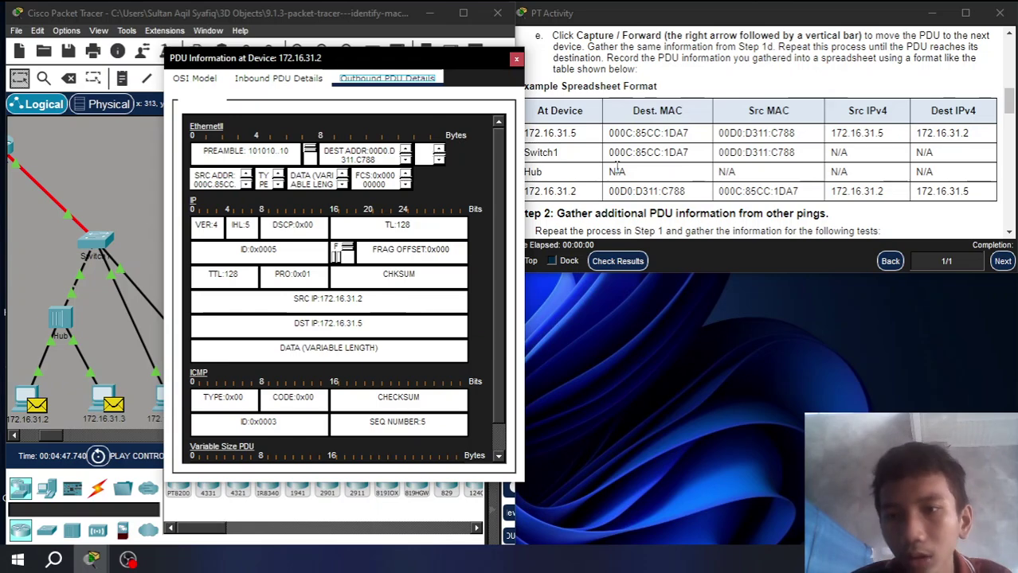
# - Close the PDU information and run the simulation until the echo reply reaches PC 172.16.31.5, pausing it there
pyautogui.click(517, 60)
pyautogui.click(216, 455)
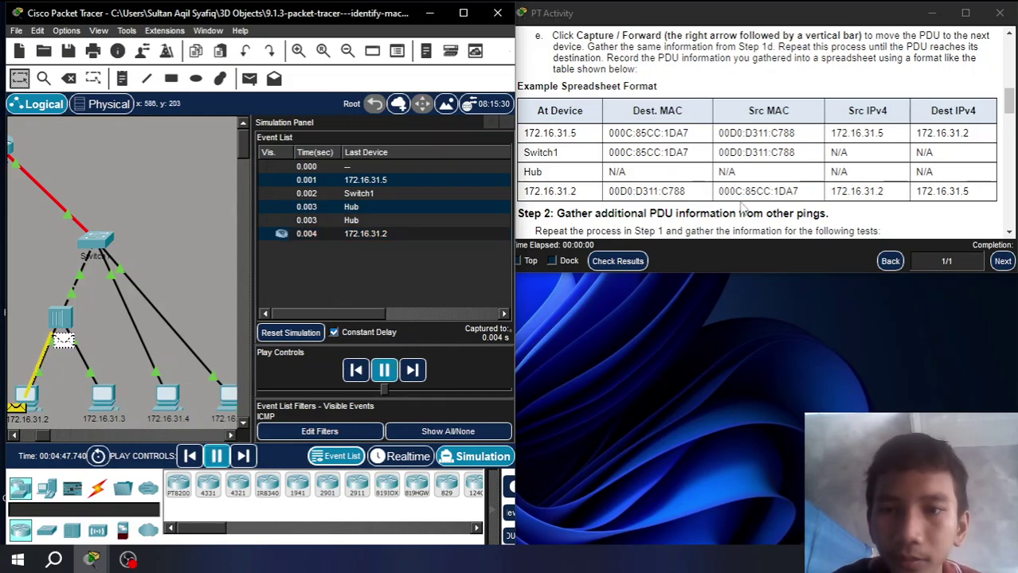
pyautogui.click(721, 185)
pyautogui.scroll(-5, 722, 186)
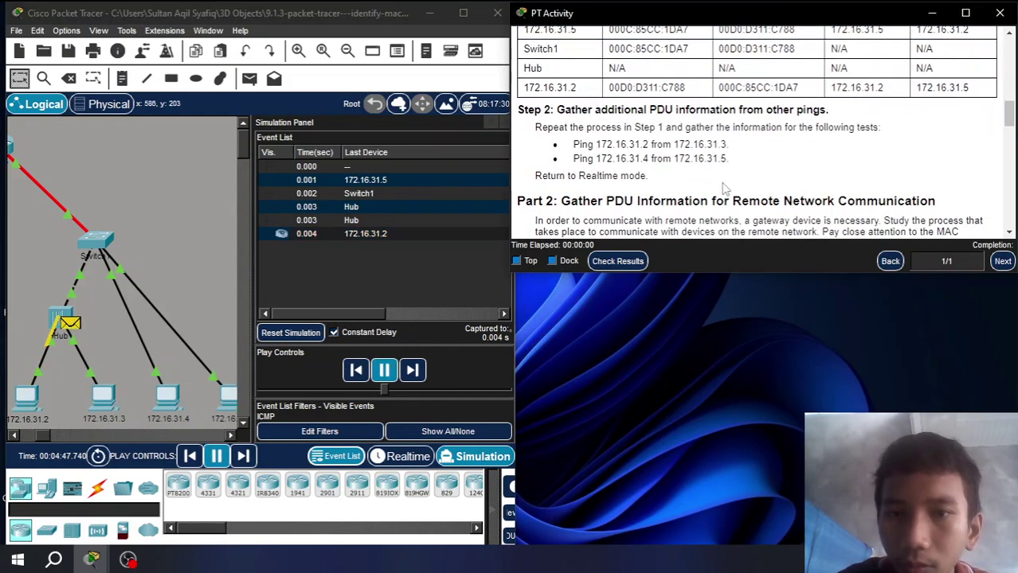
pyautogui.scroll(2, 724, 187)
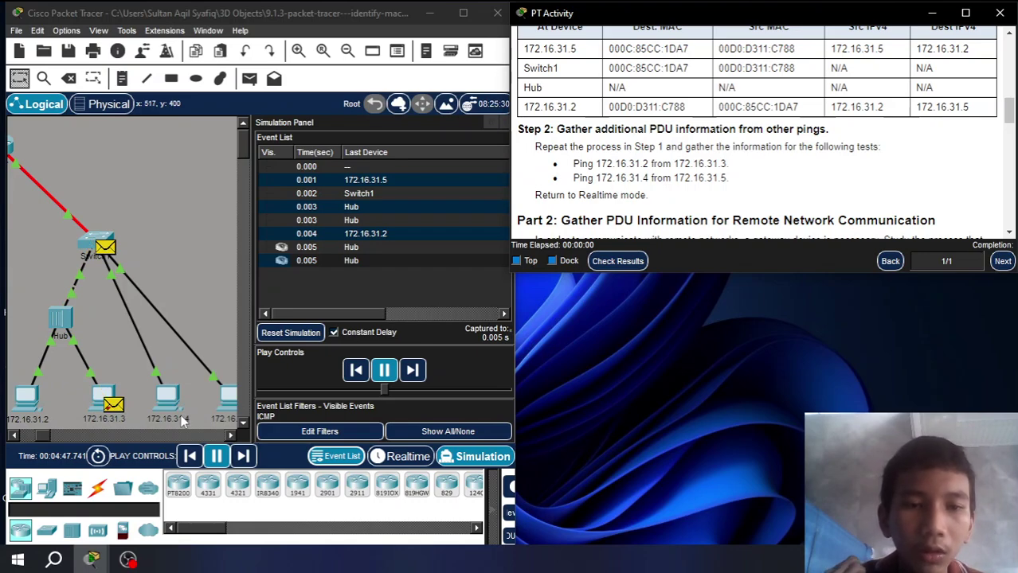
pyautogui.click(231, 436)
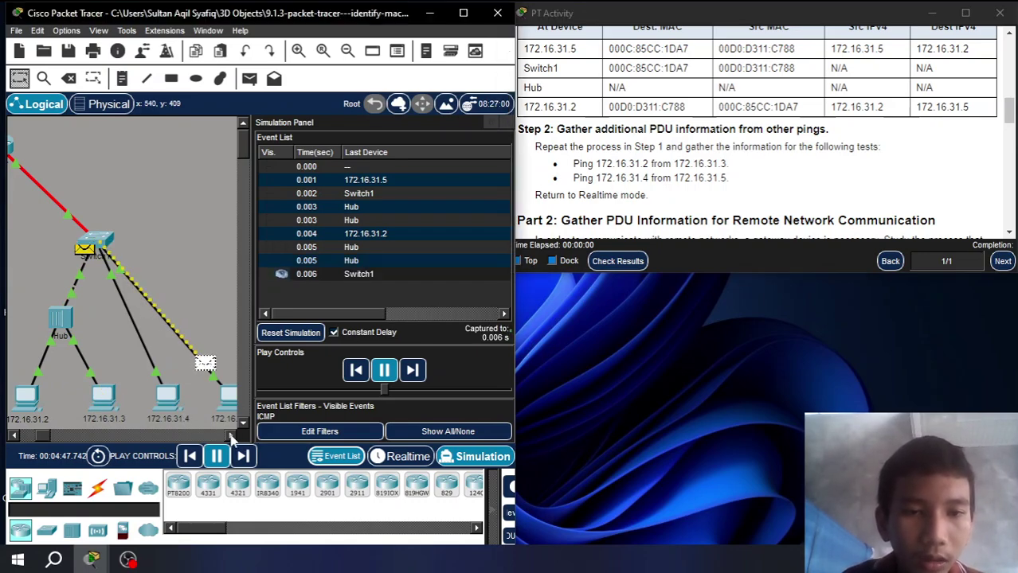
pyautogui.click(231, 437)
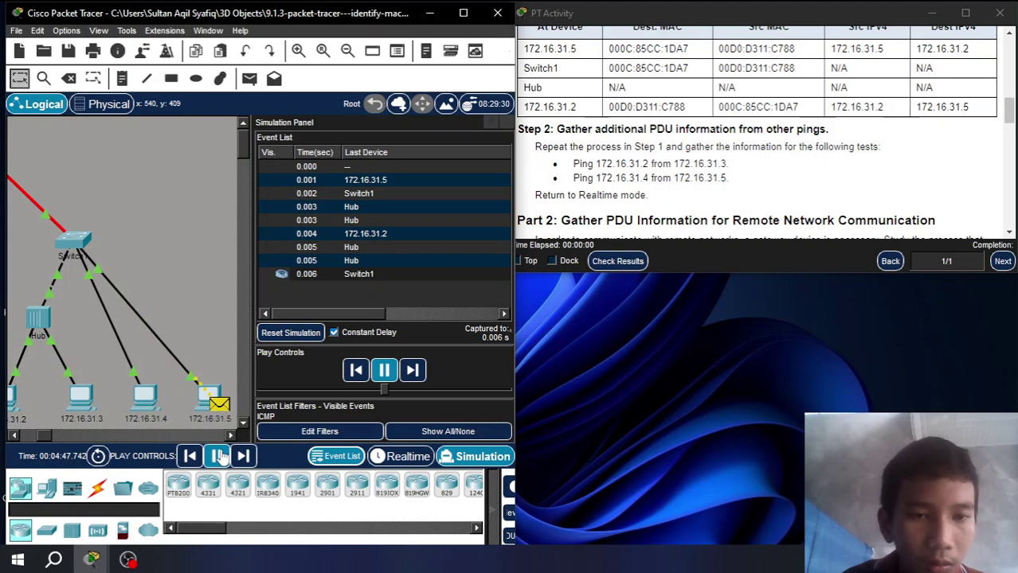
pyautogui.click(219, 456)
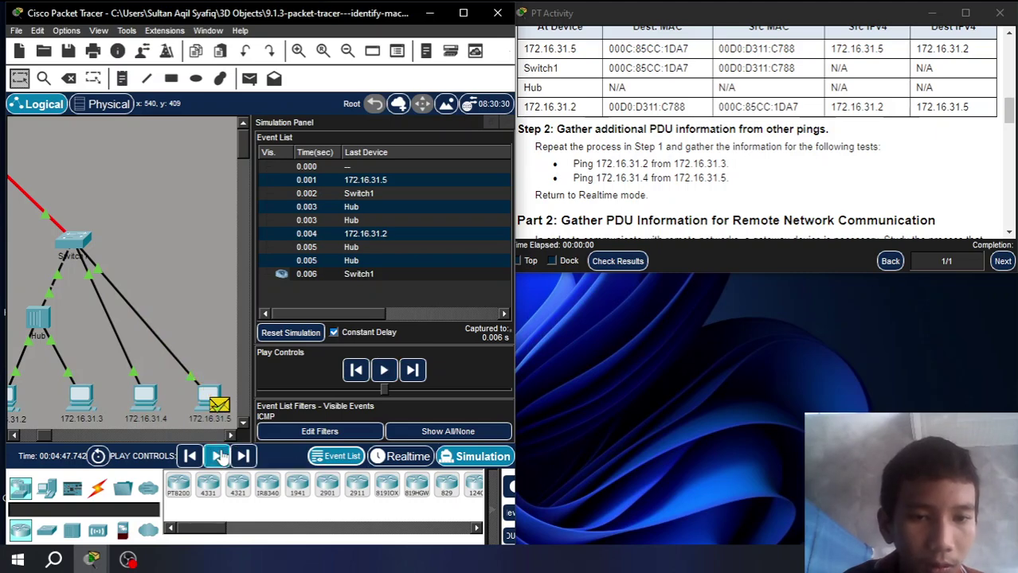
# - Examine the Layer 3 data and inbound details of the reply PDU at 172.16.31.5 against the example spreadsheet, and close its information window
pyautogui.click(223, 404)
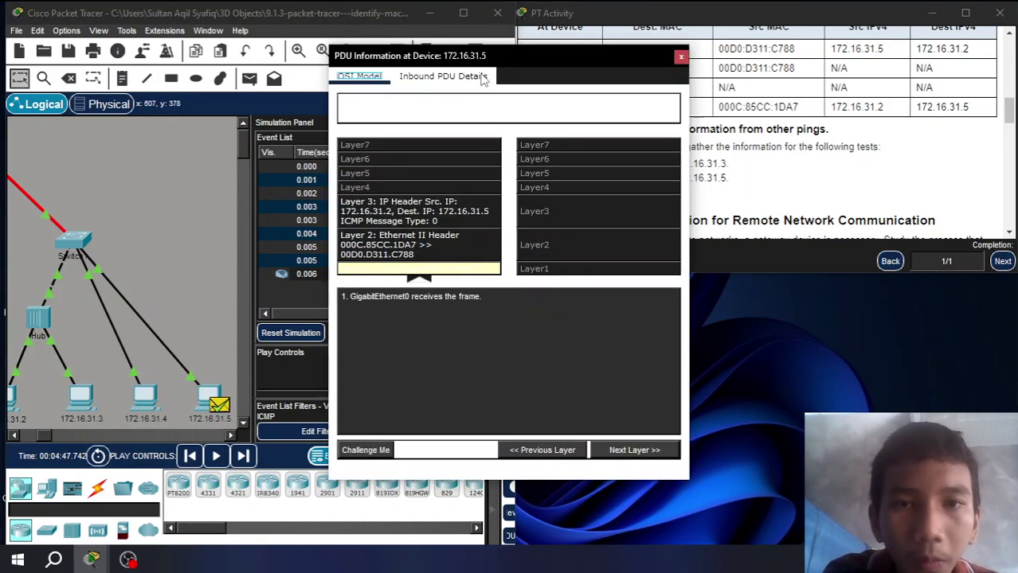
pyautogui.moveTo(480, 59); pyautogui.dragTo(277, 52)
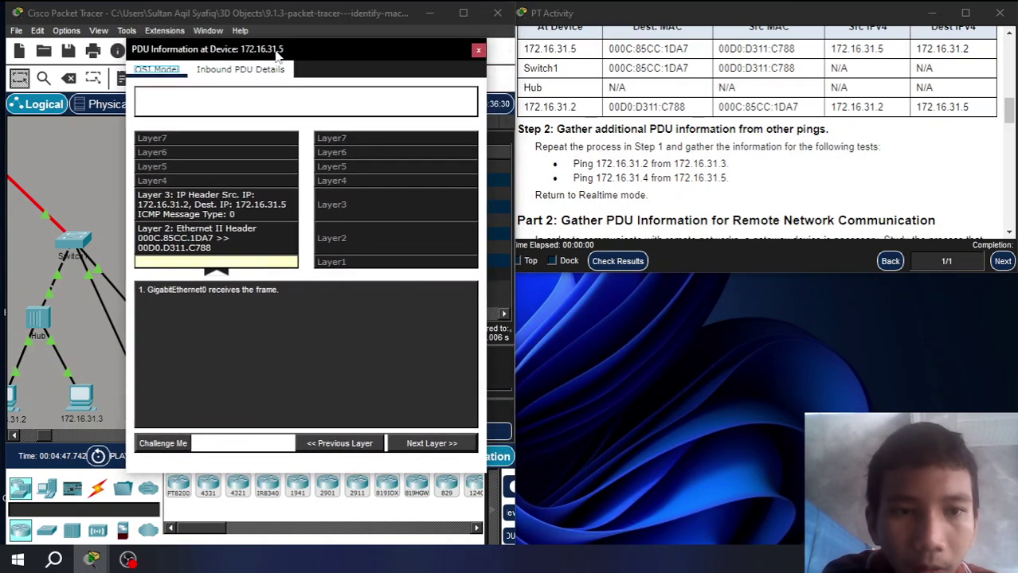
pyautogui.click(255, 207)
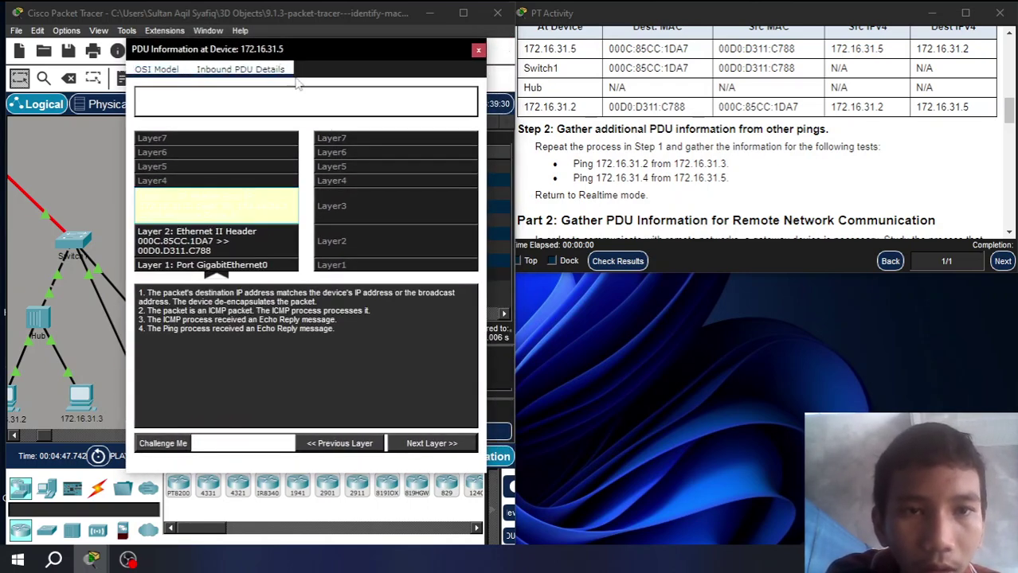
pyautogui.click(267, 69)
pyautogui.click(659, 147)
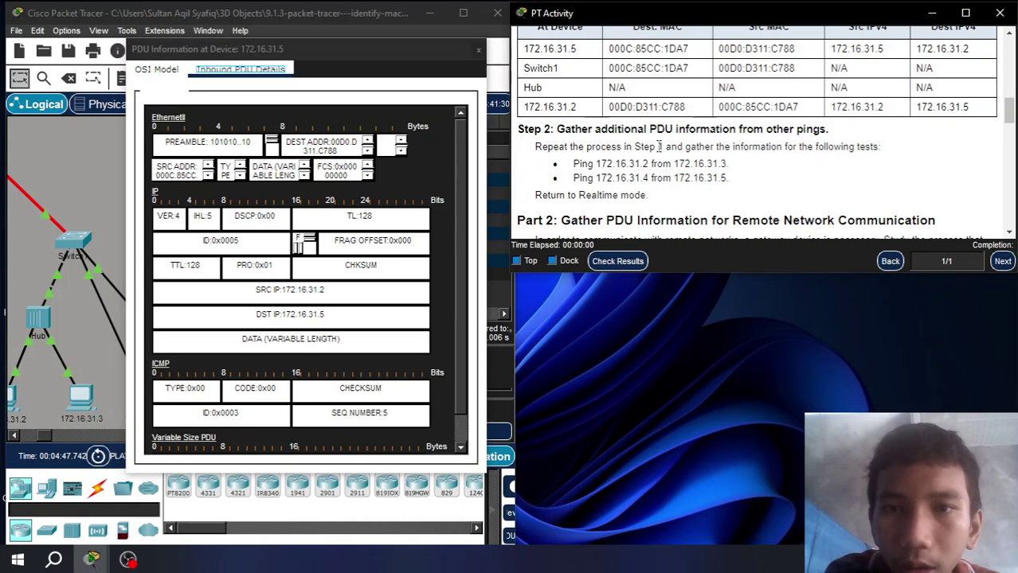
pyautogui.scroll(1, 660, 146)
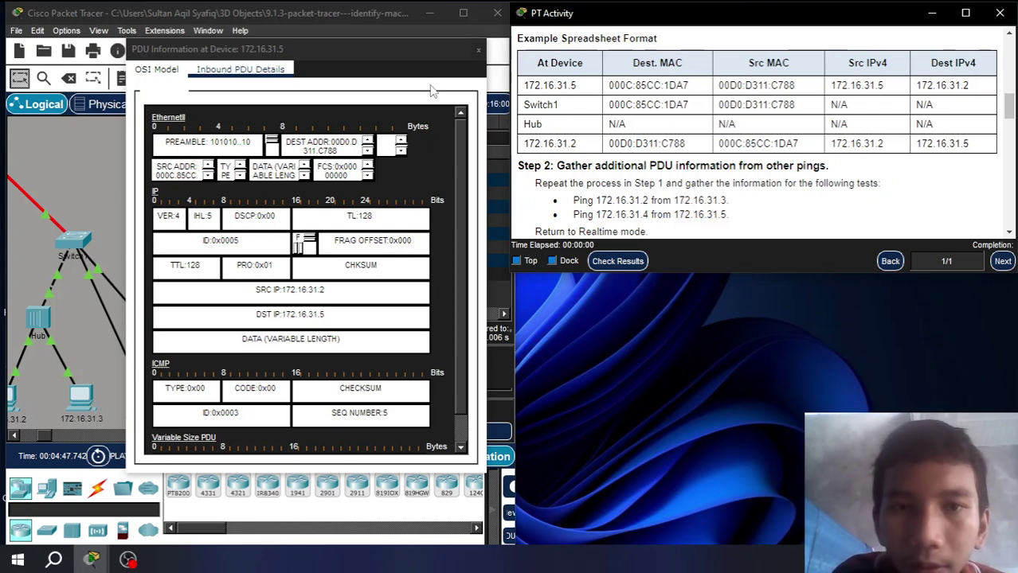
pyautogui.click(478, 49)
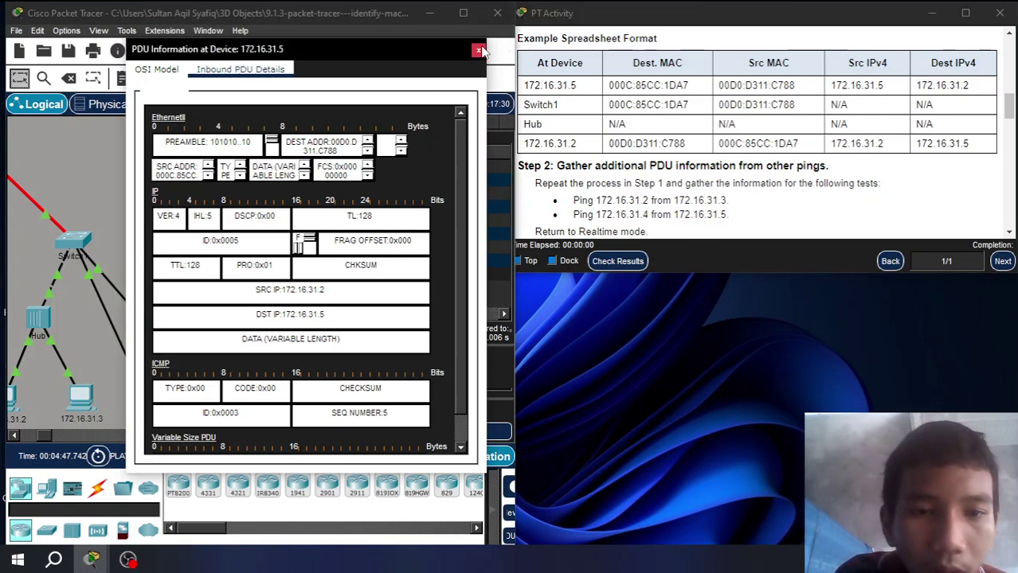
pyautogui.click(478, 50)
# - Advance the simulation to the next echo request at PC 172.16.31.5 and examine that PDU's outbound details
pyautogui.click(215, 456)
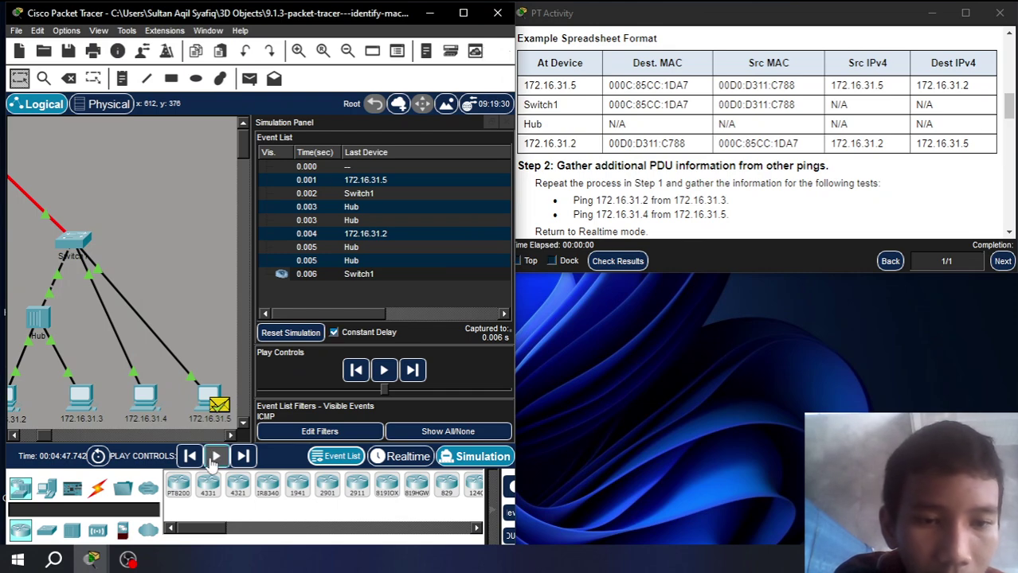
pyautogui.click(213, 459)
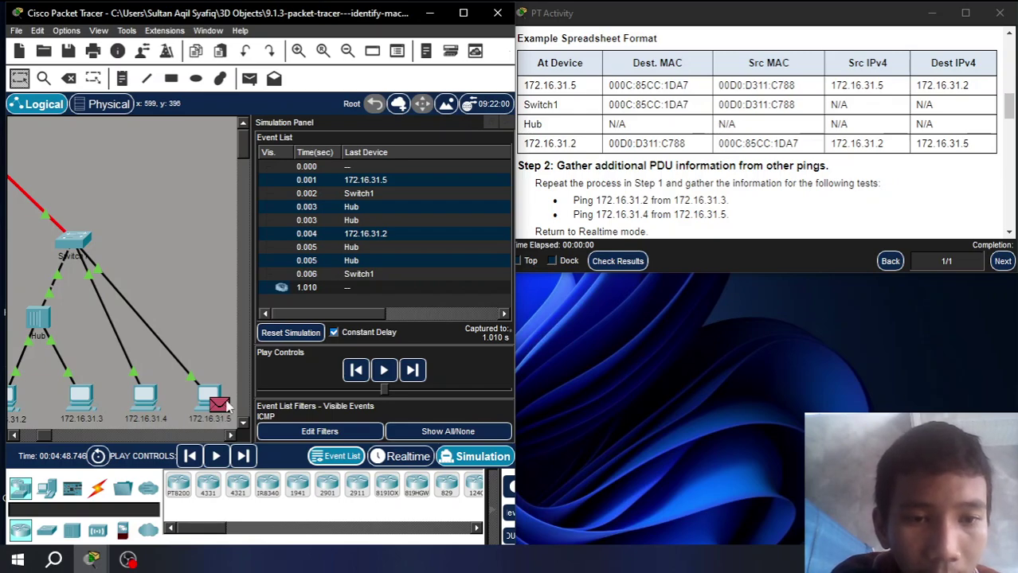
pyautogui.click(223, 407)
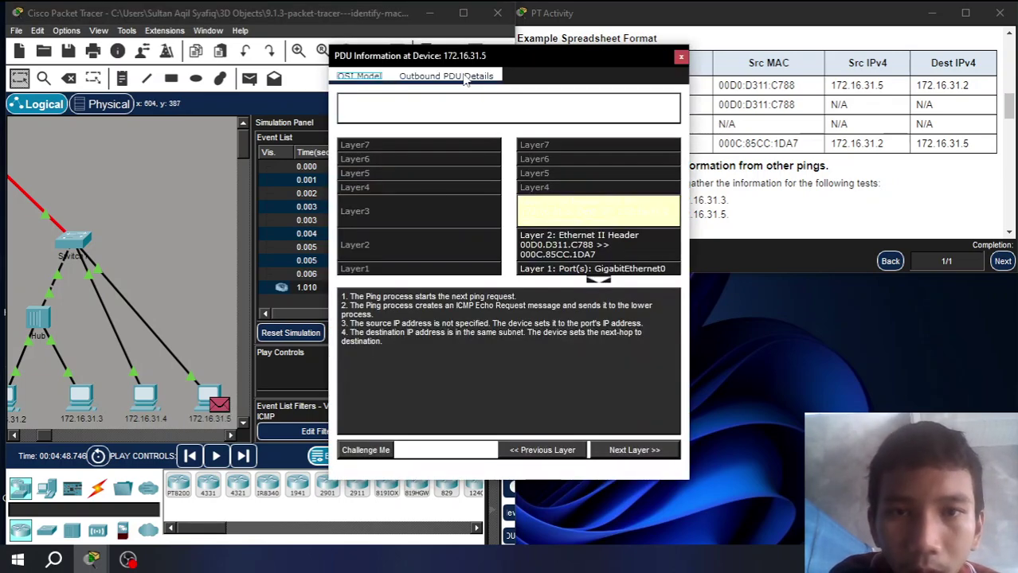
pyautogui.press('Right')
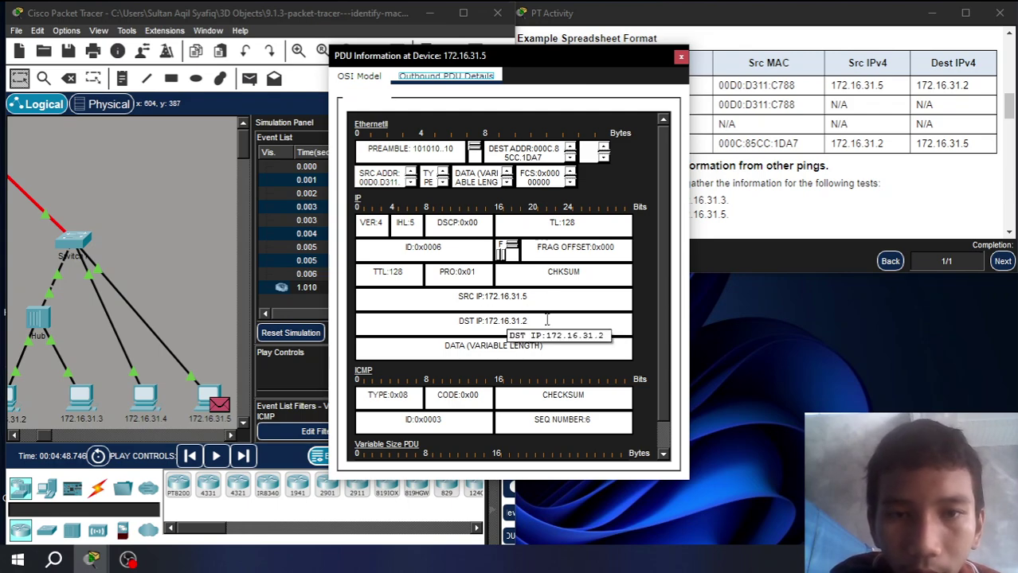
pyautogui.click(682, 59)
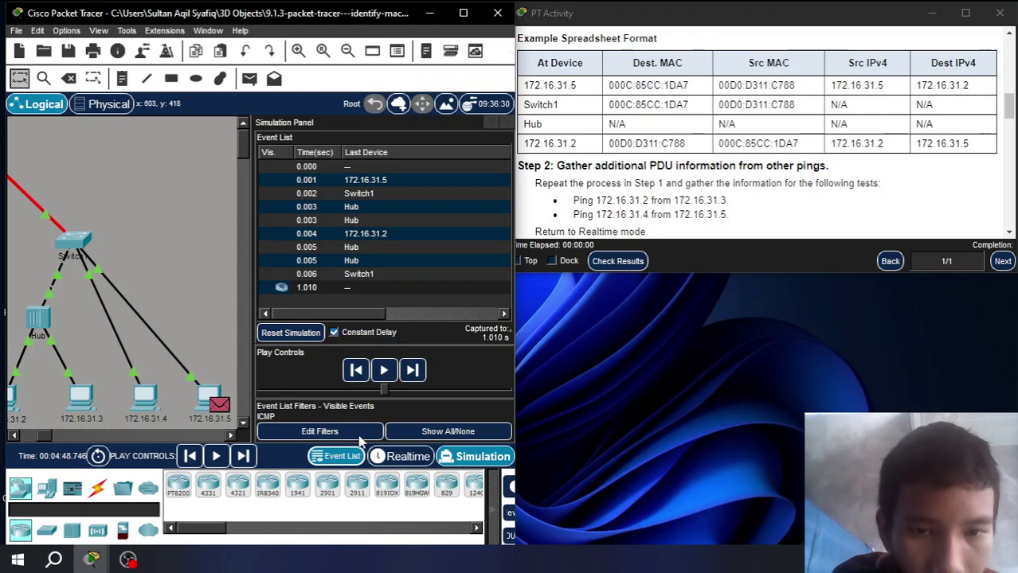
# - Return to Realtime mode and close the device window of PC 172.16.31.5
pyautogui.click(400, 459)
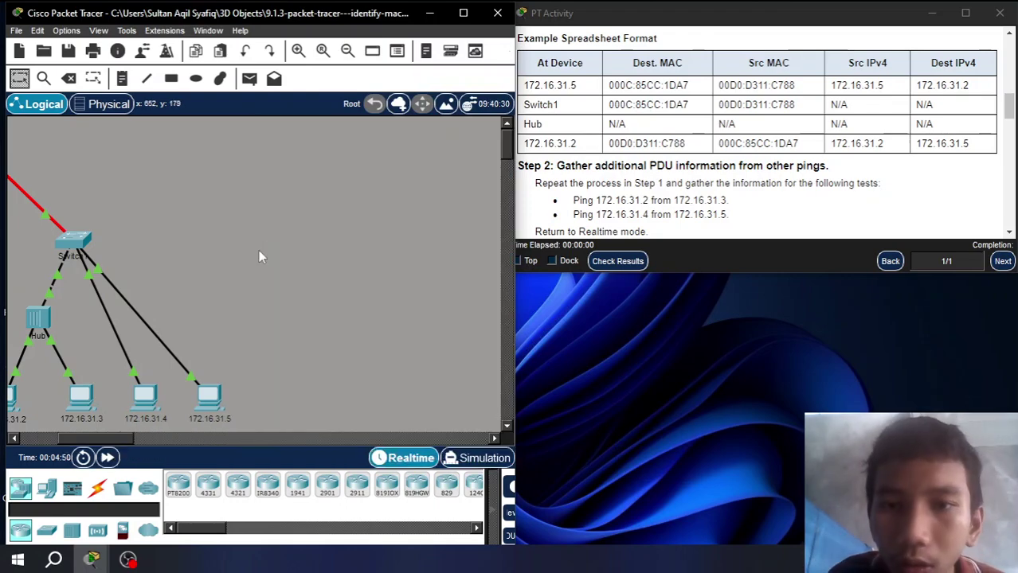
pyautogui.moveTo(94, 562)
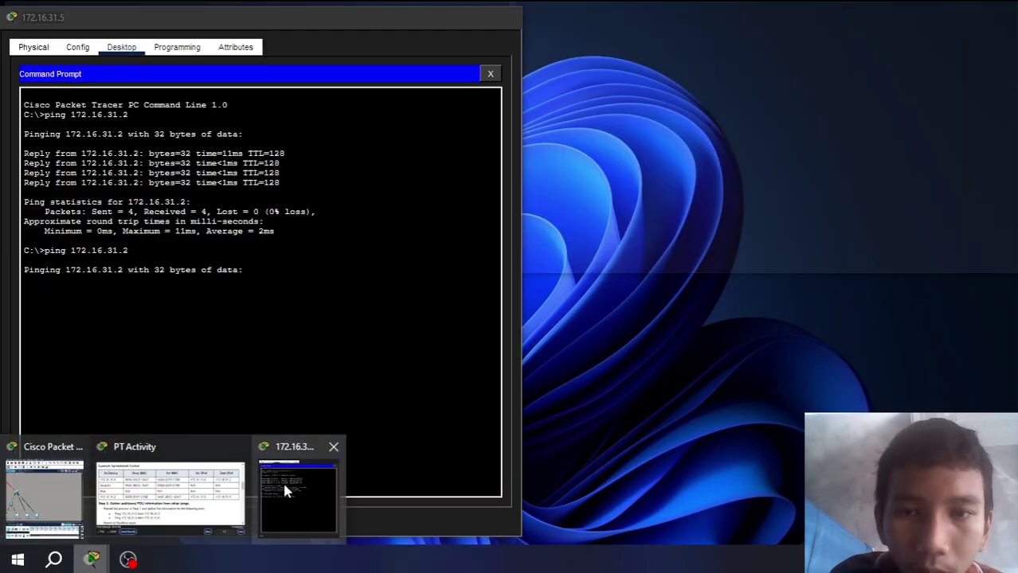
pyautogui.click(286, 492)
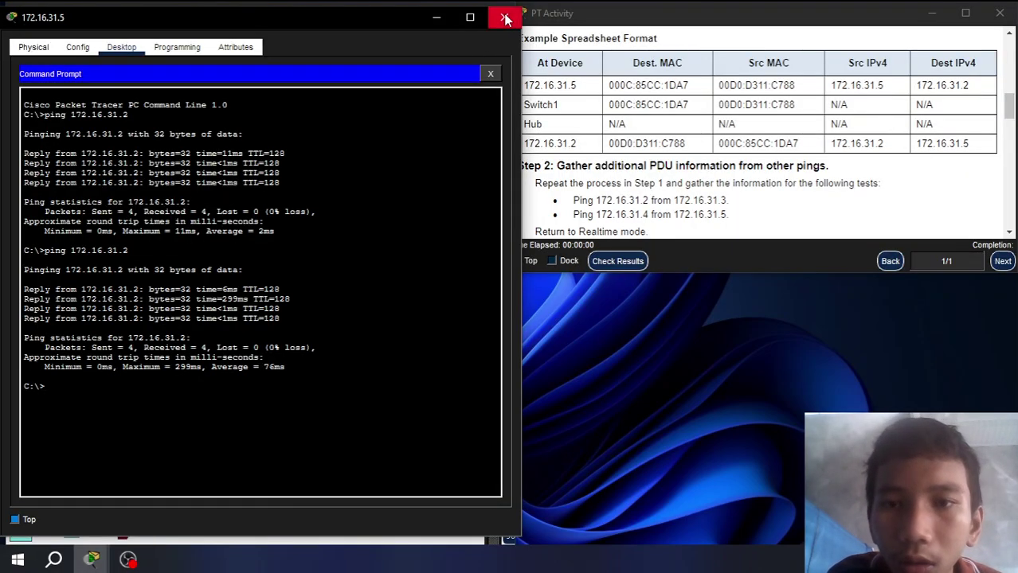
pyautogui.click(506, 18)
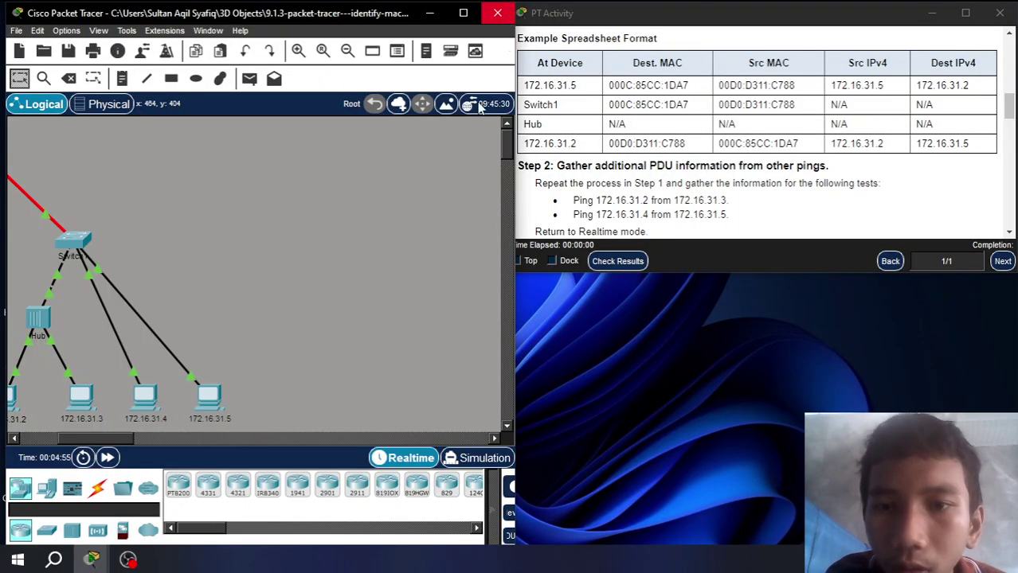
# - Ping 172.16.31.2 from the command prompt of PC 172.16.31.3, and close the device window
pyautogui.click(82, 400)
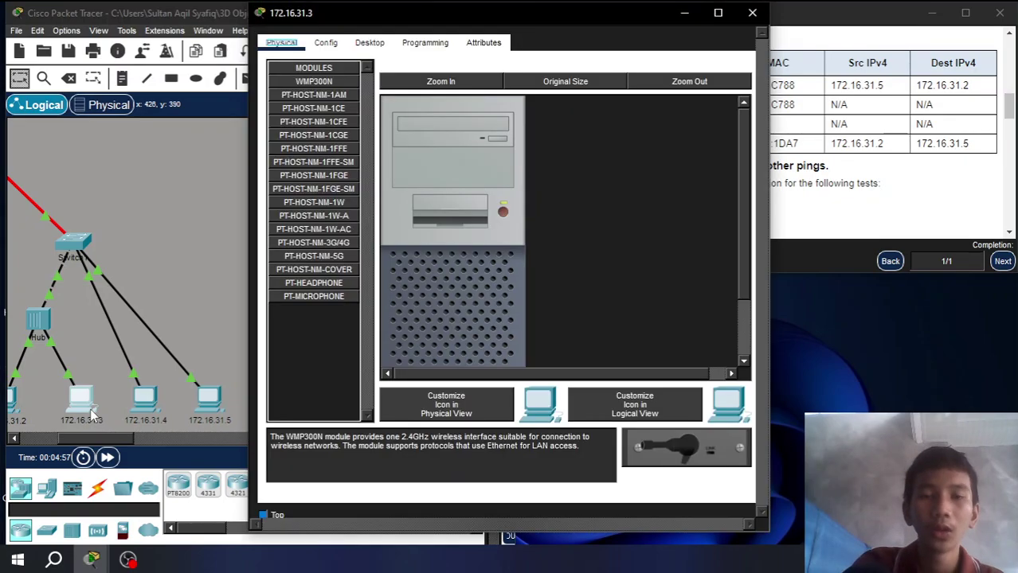
pyautogui.click(370, 43)
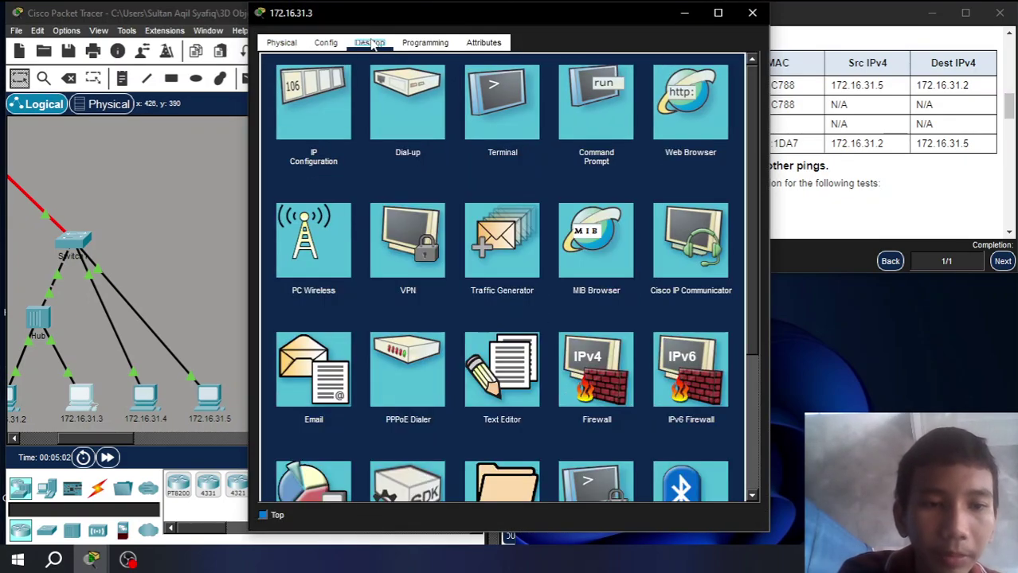
pyautogui.click(589, 119)
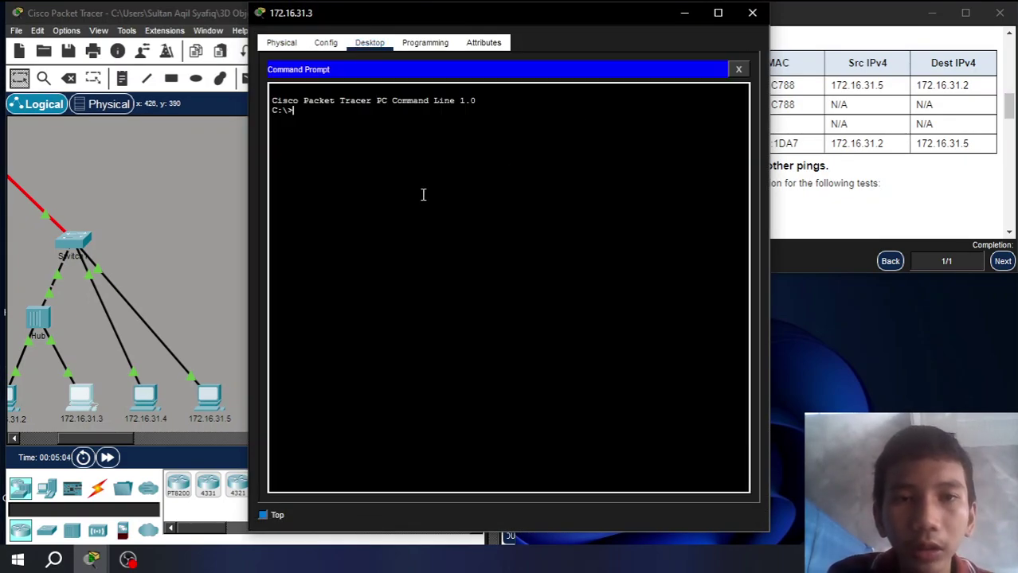
pyautogui.write('ping ')
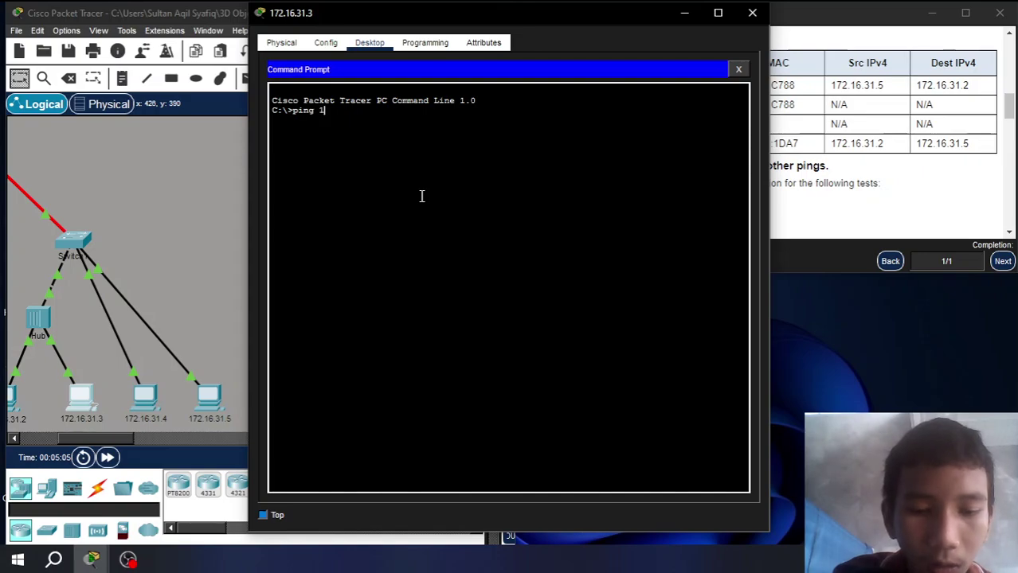
pyautogui.write('172.16.3')
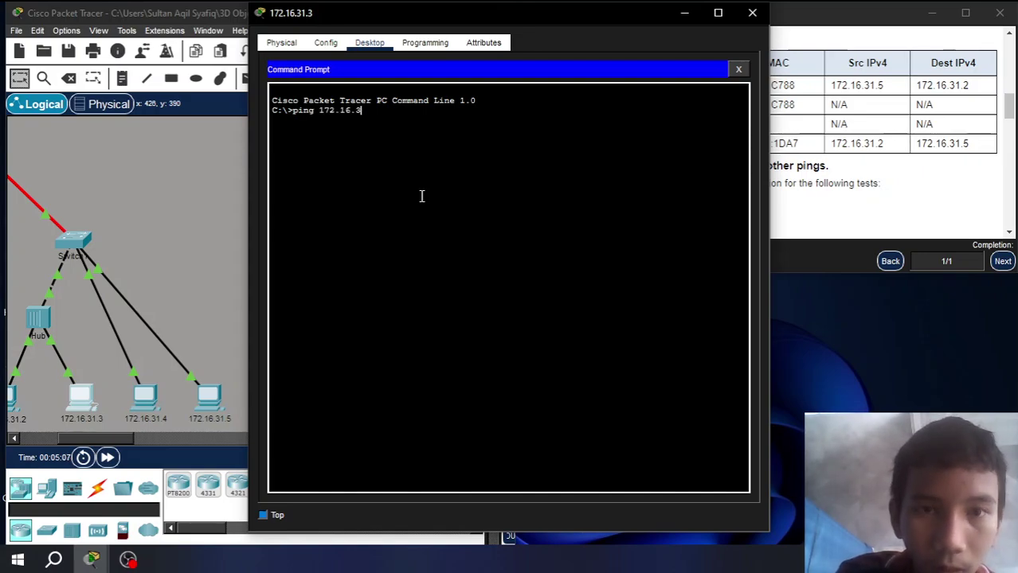
pyautogui.write('1.2')
pyautogui.press('Return')
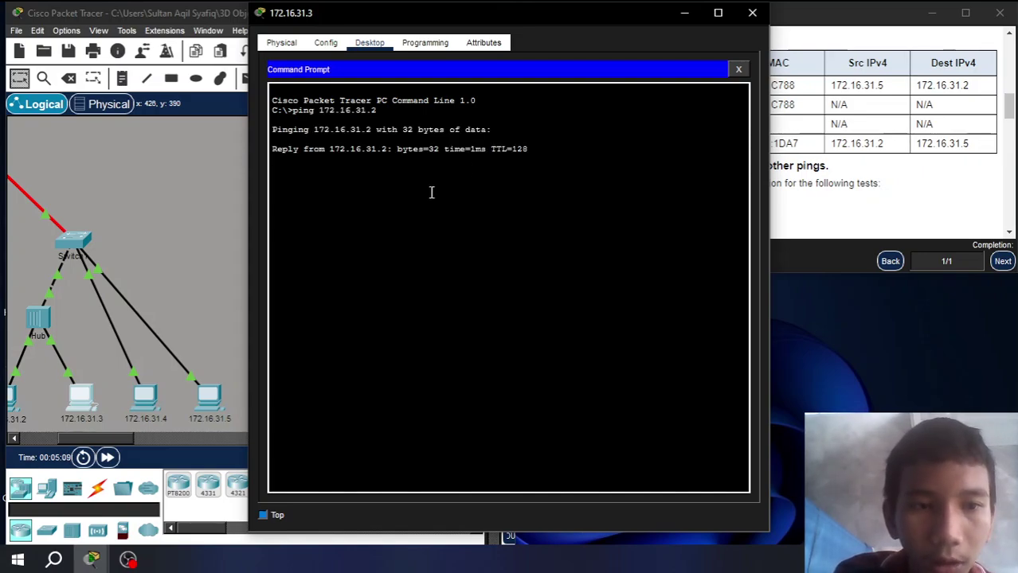
pyautogui.moveTo(538, 13); pyautogui.dragTo(389, 10)
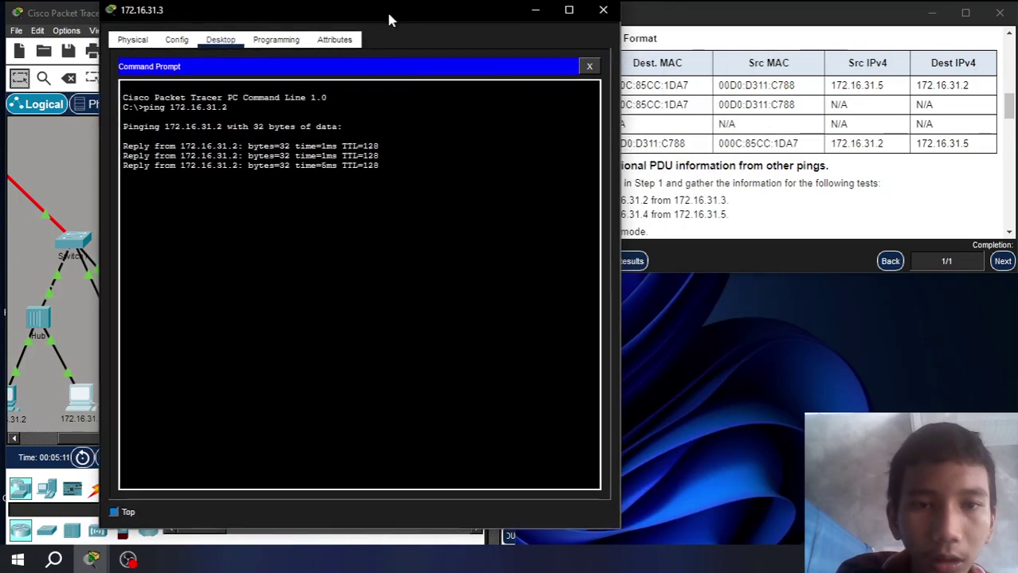
pyautogui.click(590, 16)
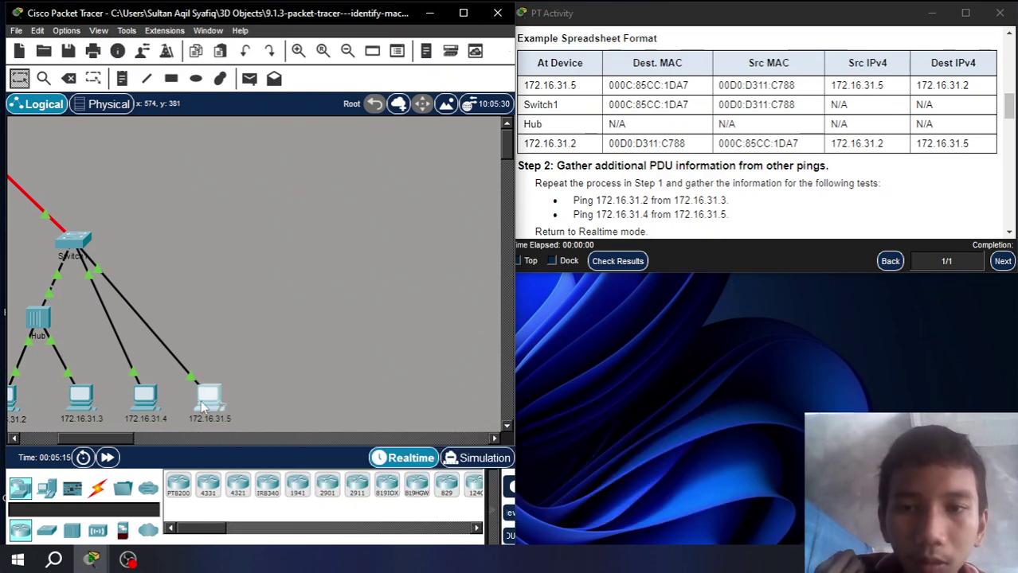
# - Ping 172.16.31.4 from the command prompt of PC 172.16.31.5, and close the device window
pyautogui.click(206, 403)
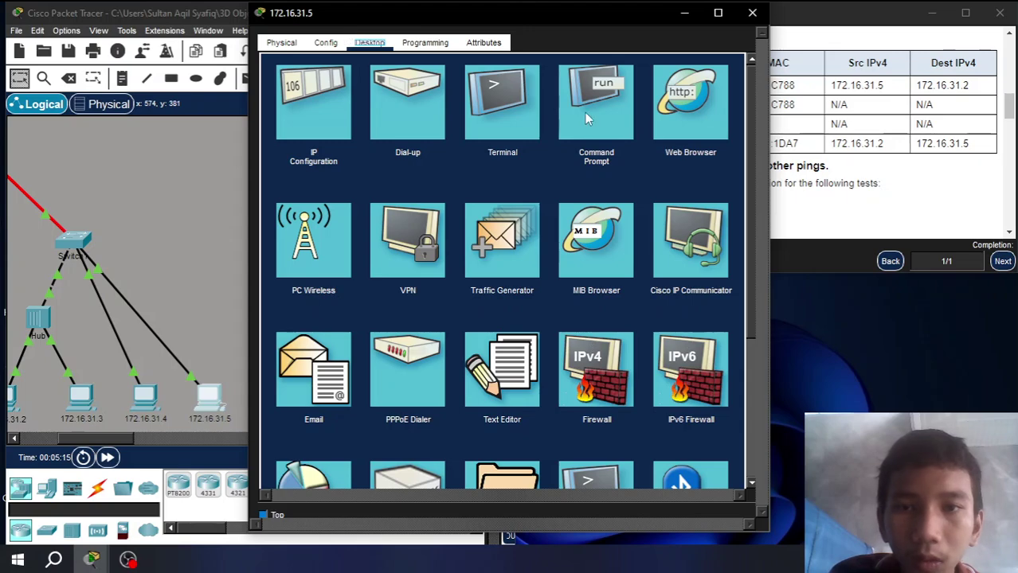
pyautogui.click(586, 117)
pyautogui.write('ping 172.16.31.')
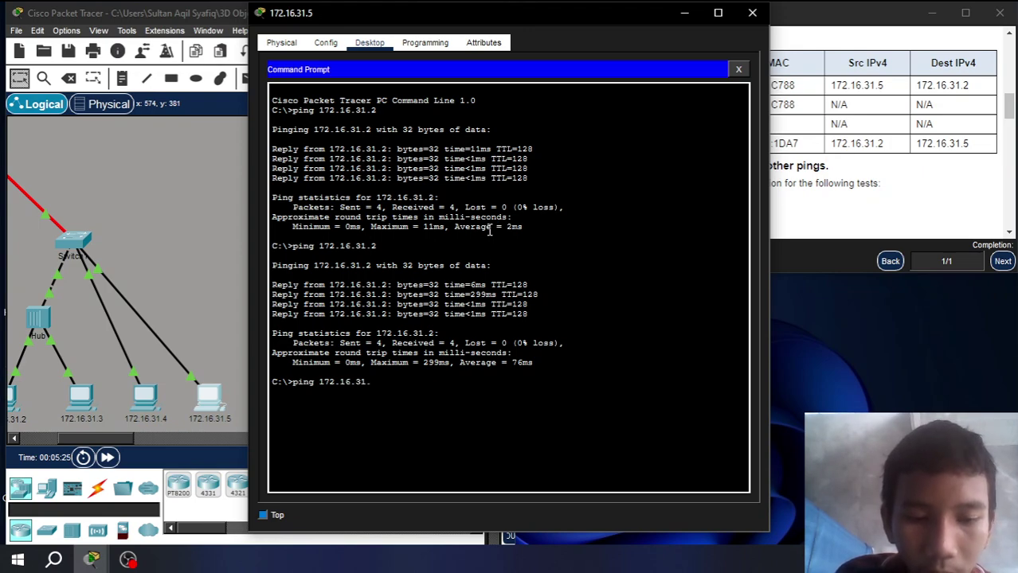
pyautogui.write('4')
pyautogui.press('Return')
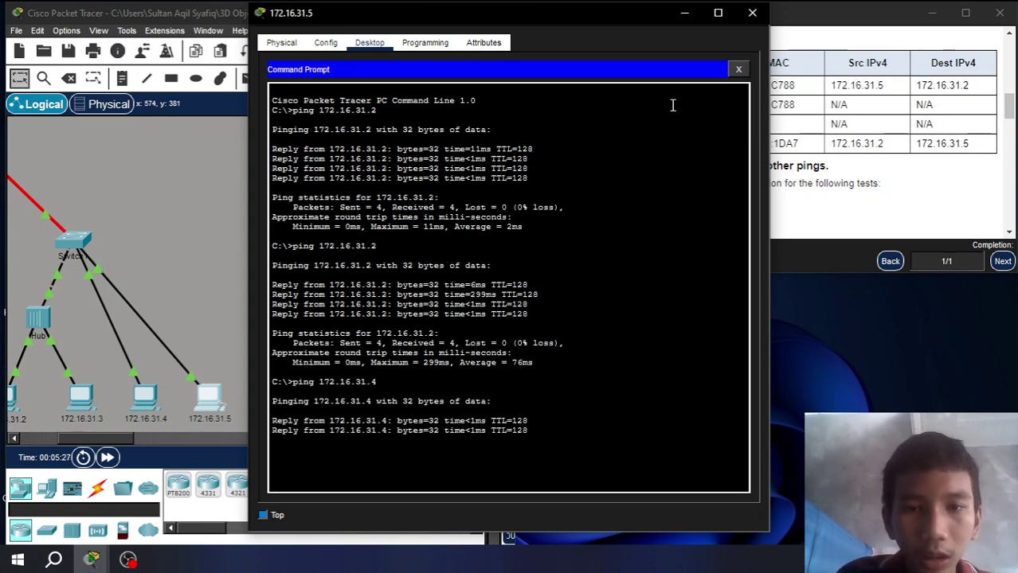
pyautogui.click(752, 13)
# - Read the Part 2, Step 1 instructions on remote network communication and open the command prompt of PC 172.16.31.5
pyautogui.click(744, 182)
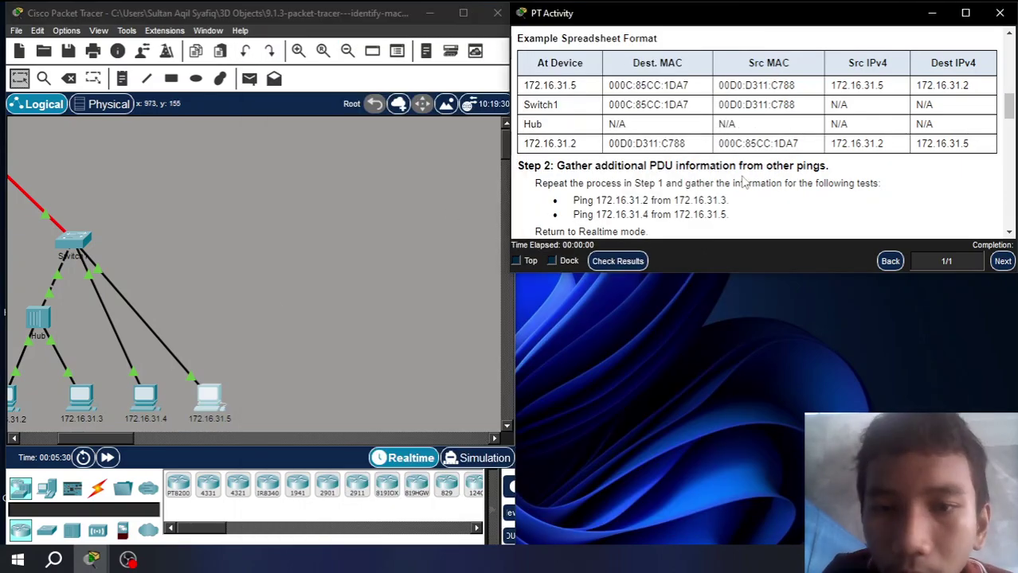
pyautogui.scroll(-3, 745, 183)
pyautogui.scroll(-2, 744, 183)
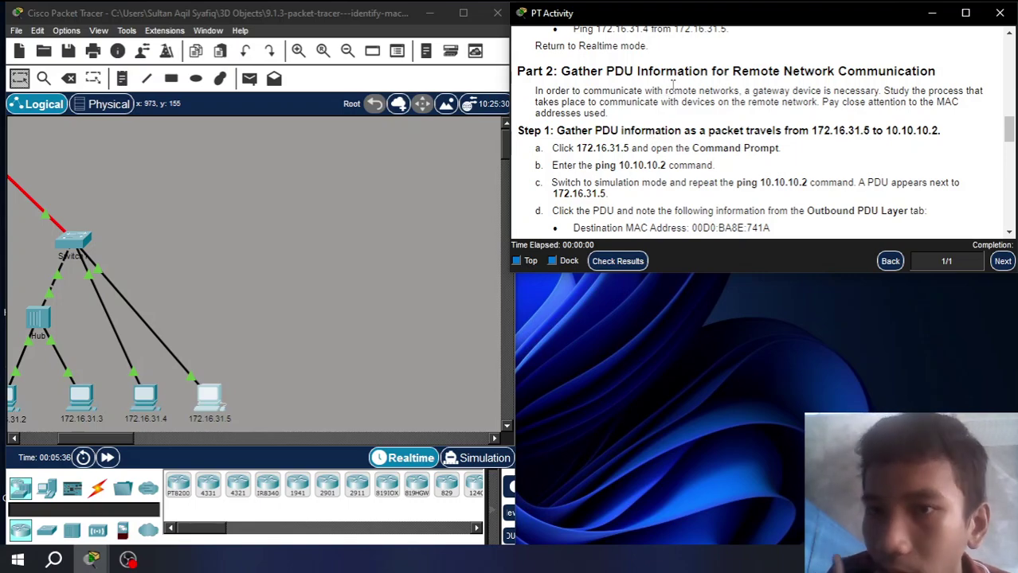
pyautogui.scroll(-2, 673, 84)
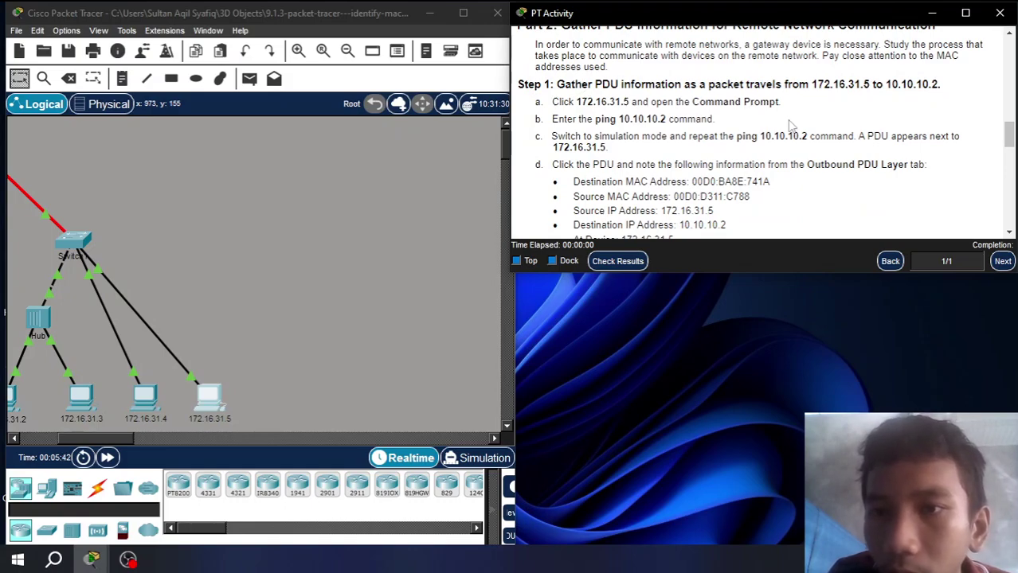
pyautogui.click(214, 420)
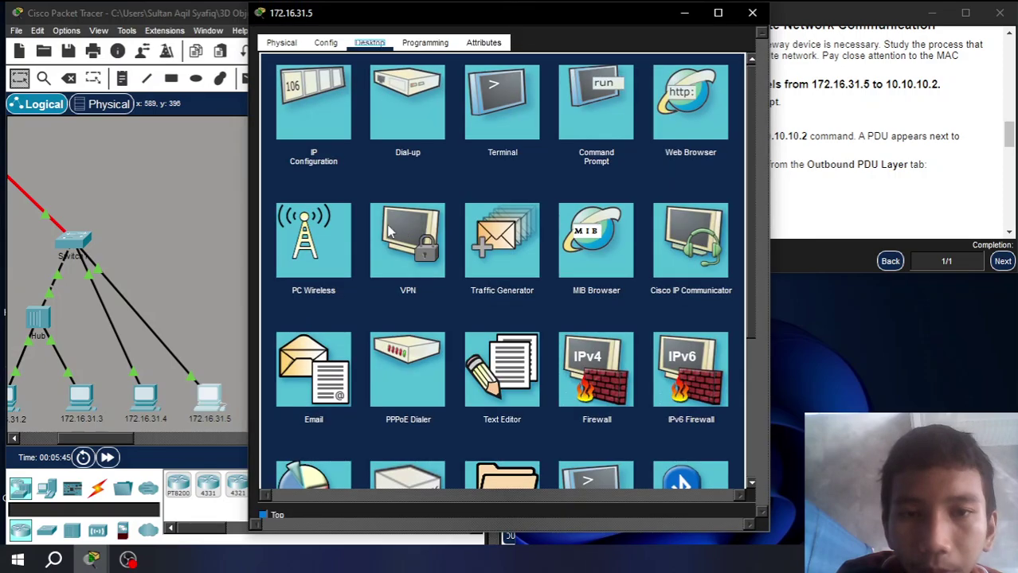
pyautogui.click(622, 103)
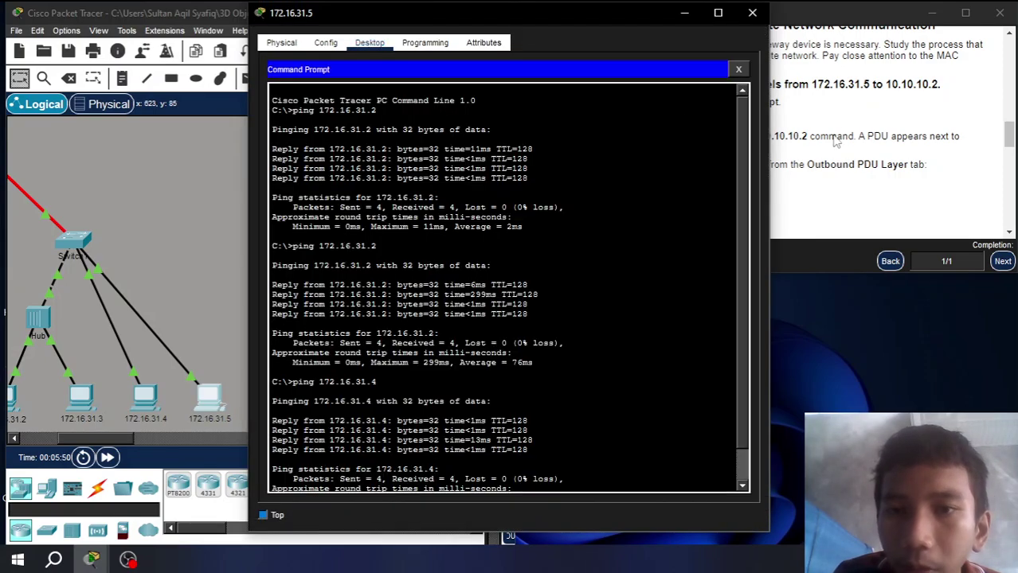
pyautogui.click(834, 133)
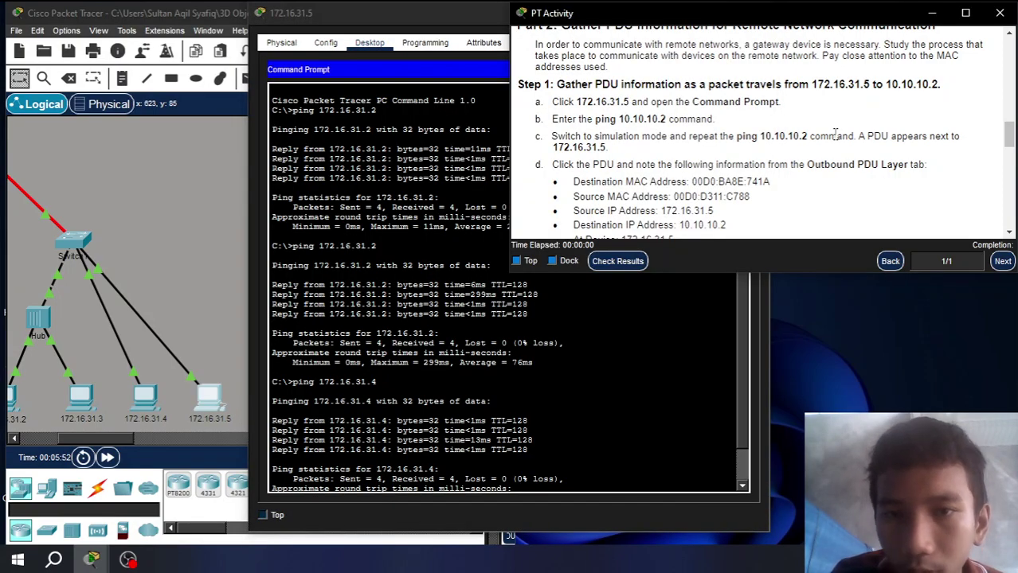
pyautogui.click(521, 340)
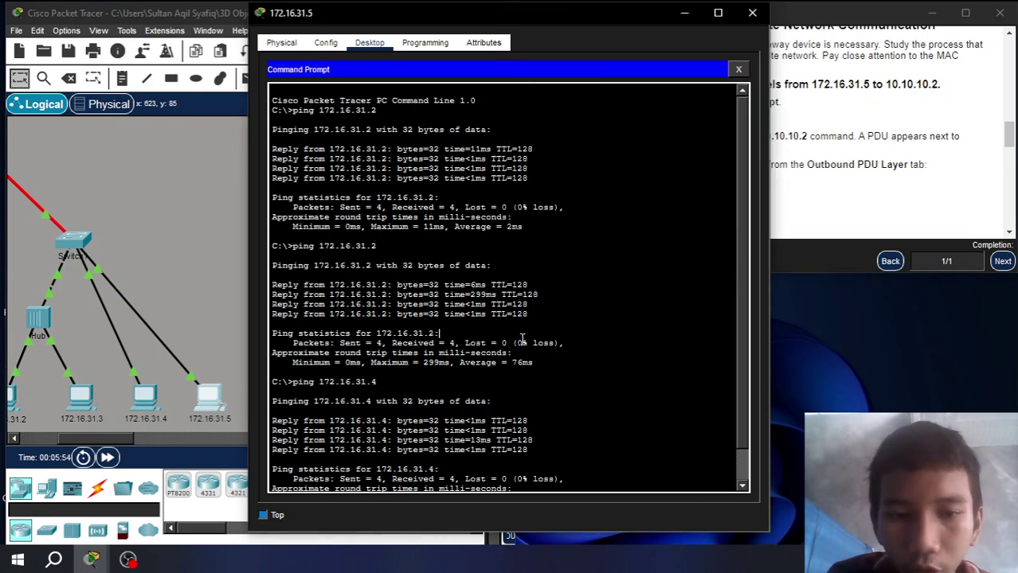
# - Ping the remote address 10.10.10.2 from the command prompt of PC 172.16.31.5
pyautogui.press('Up')
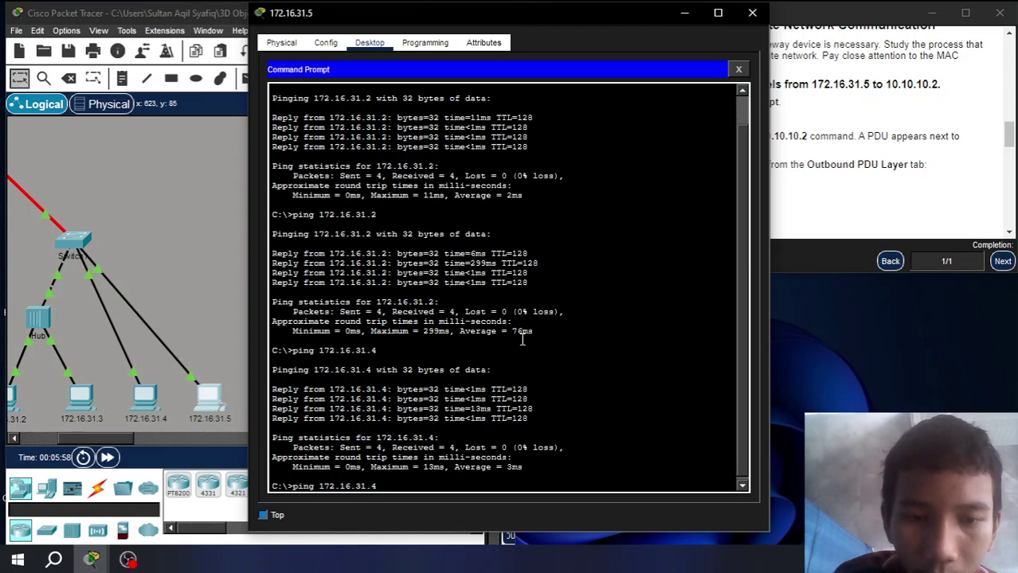
pyautogui.press('Left')
pyautogui.press('Left')
pyautogui.press('BackSpace')
pyautogui.press('BackSpace')
pyautogui.press('BackSpace')
pyautogui.press('BackSpace')
pyautogui.press('BackSpace')
pyautogui.press('BackSpace')
pyautogui.press('BackSpace')
pyautogui.write('0.10.10')
pyautogui.press('Return')
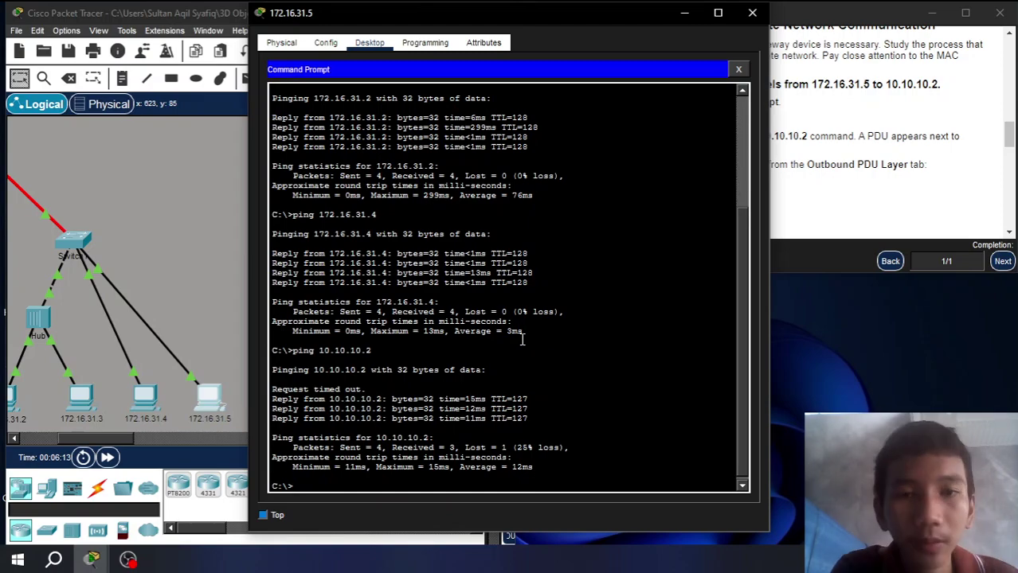
# - Switch to Simulation mode and repeat the ping to 10.10.10.2 from PC 172.16.31.5
pyautogui.click(928, 126)
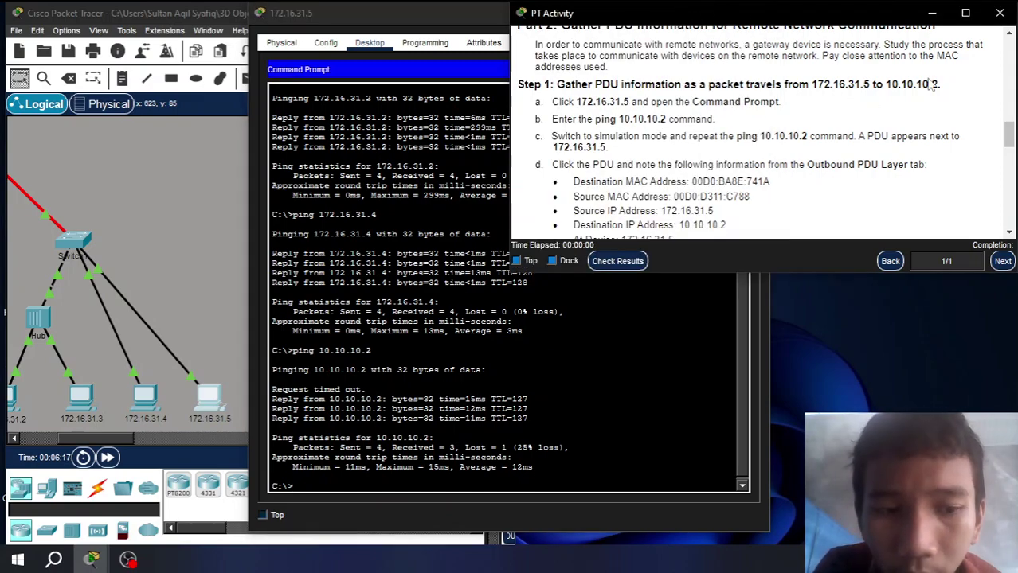
pyautogui.scroll(-1, 930, 86)
pyautogui.scroll(-2, 930, 86)
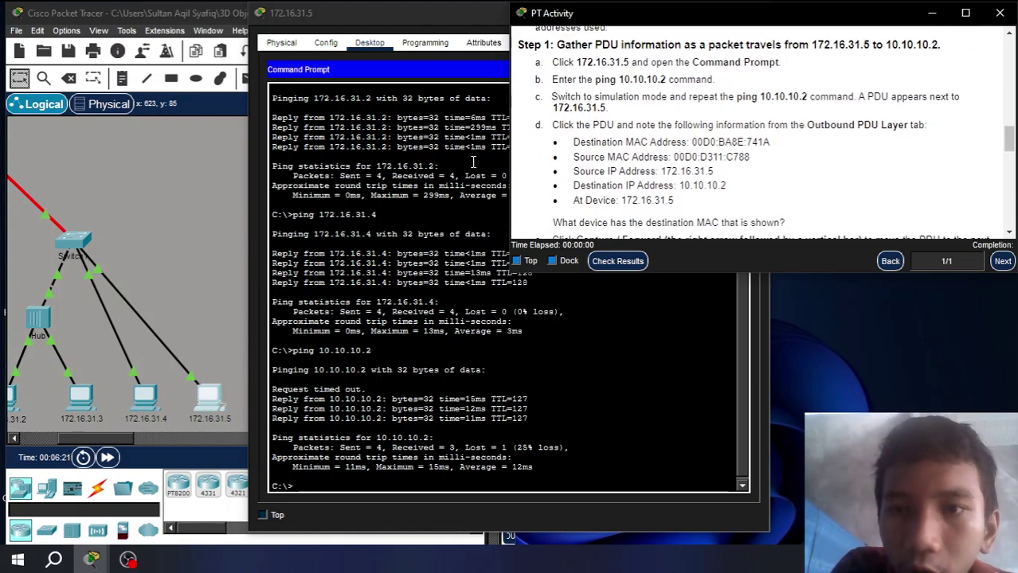
pyautogui.click(218, 234)
pyautogui.click(476, 458)
pyautogui.click(595, 411)
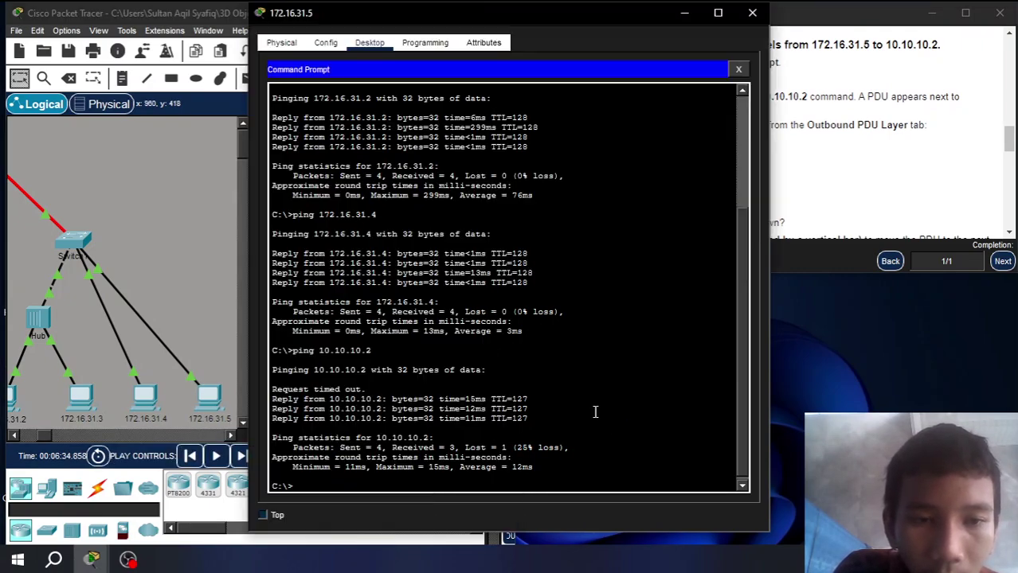
pyautogui.press('Up')
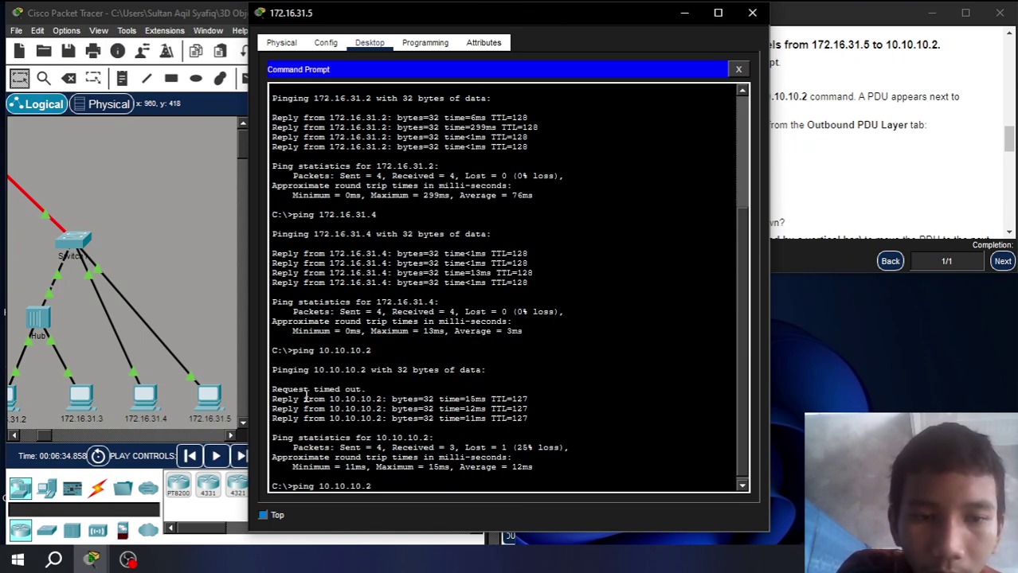
pyautogui.press('Return')
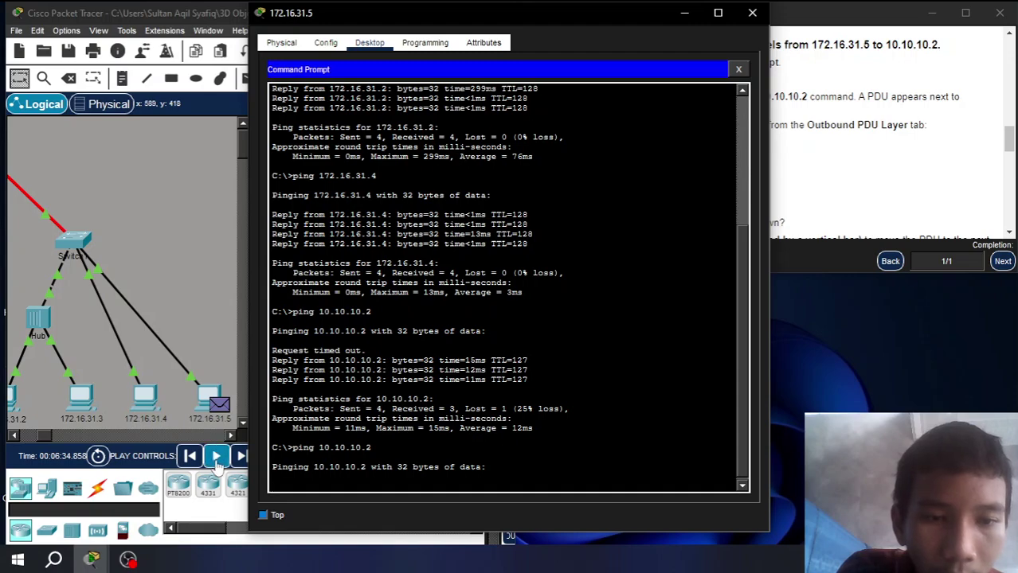
# - Play the simulation, pause it, and step back to the PDU at PC 172.16.31.5
pyautogui.click(215, 459)
pyautogui.click(215, 462)
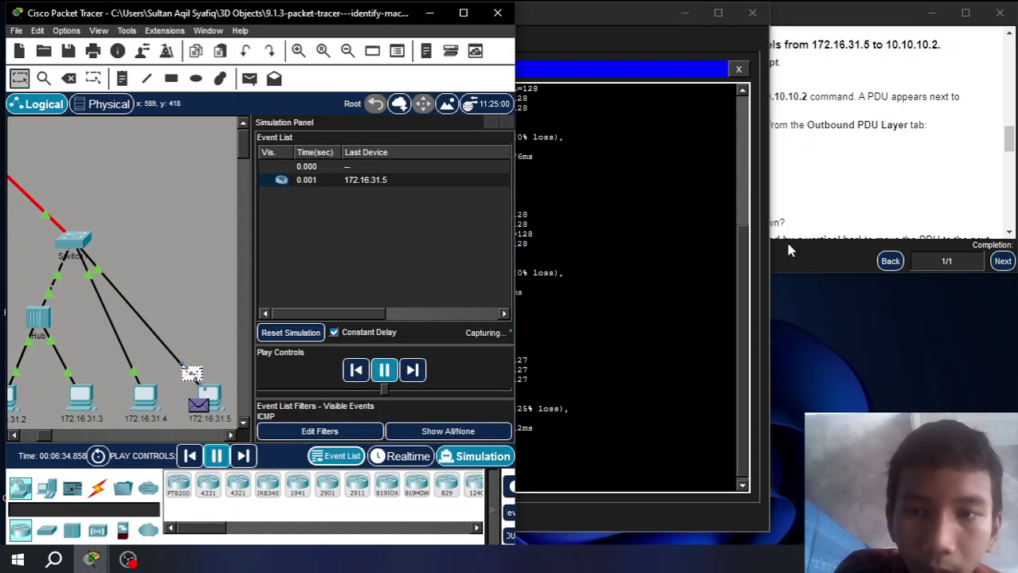
pyautogui.click(862, 165)
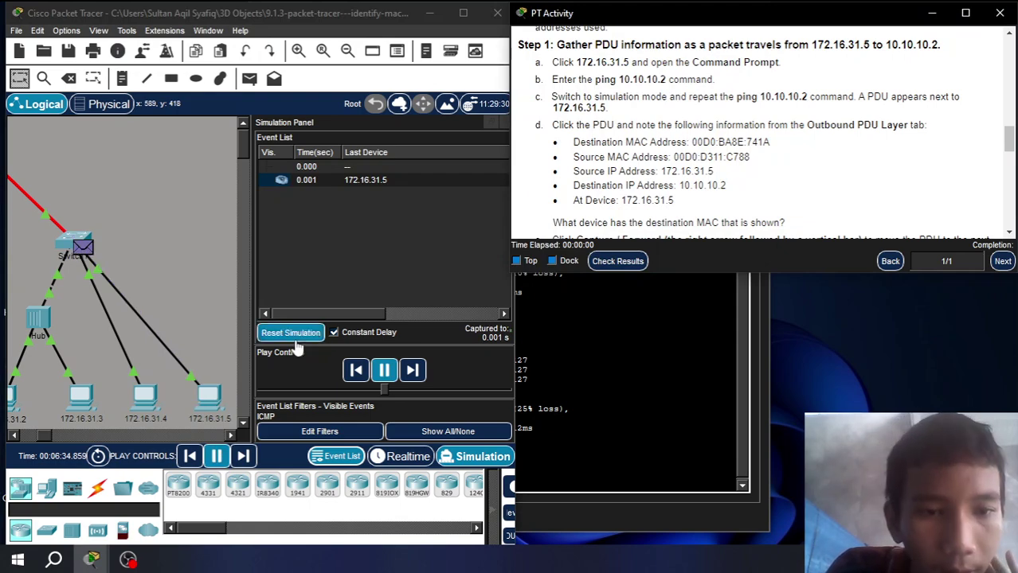
pyautogui.click(237, 459)
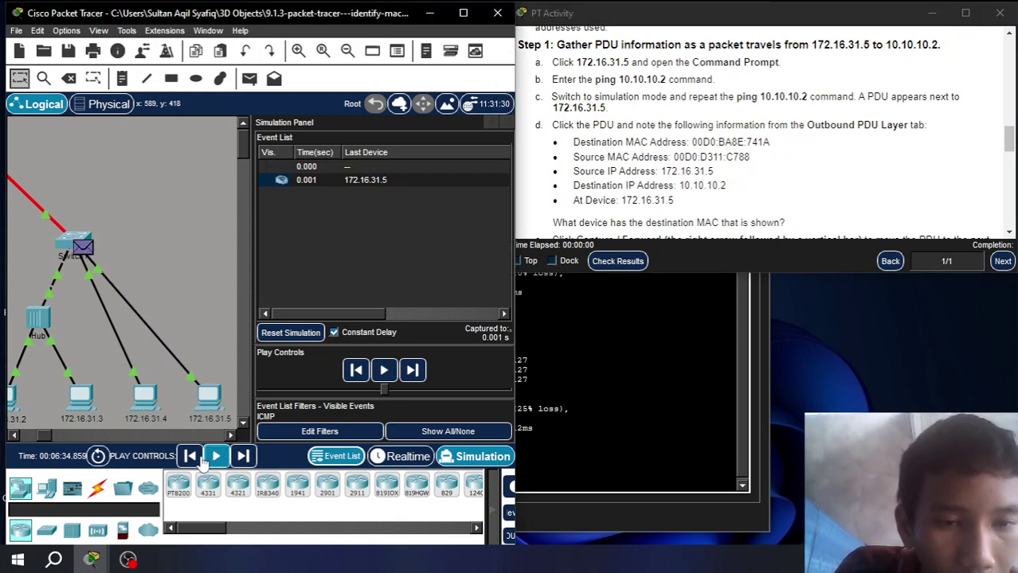
pyautogui.click(190, 456)
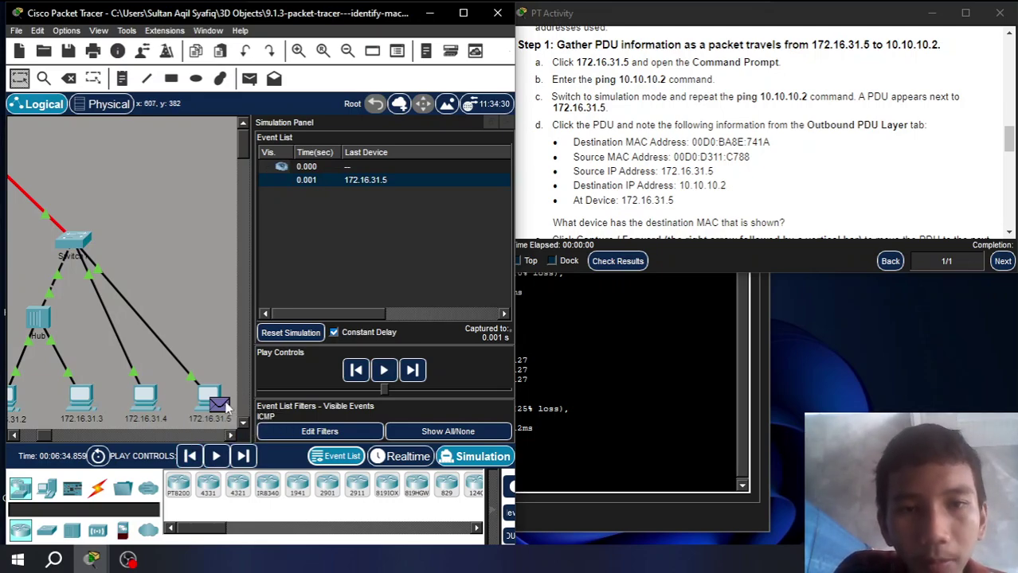
# - Examine the outbound details of the PDU at 172.16.31.5 against the Step 1d address list, and close its information window
pyautogui.click(220, 406)
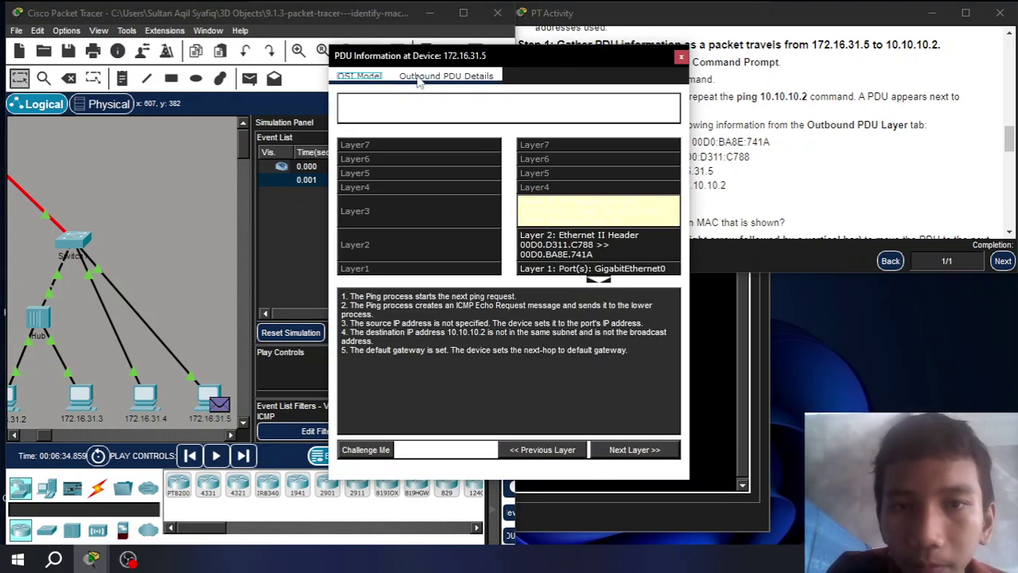
pyautogui.click(454, 76)
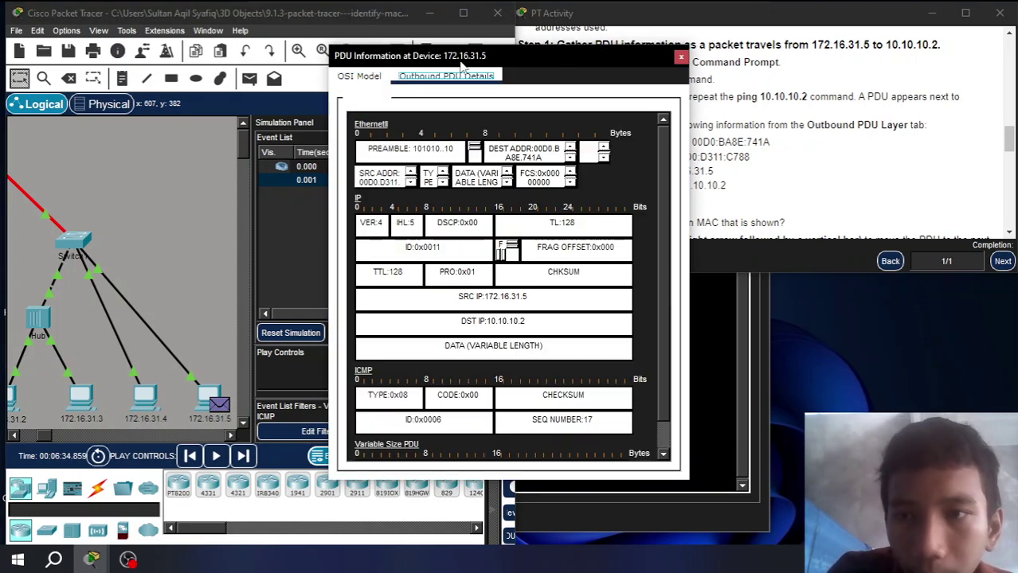
pyautogui.moveTo(458, 66); pyautogui.dragTo(285, 66)
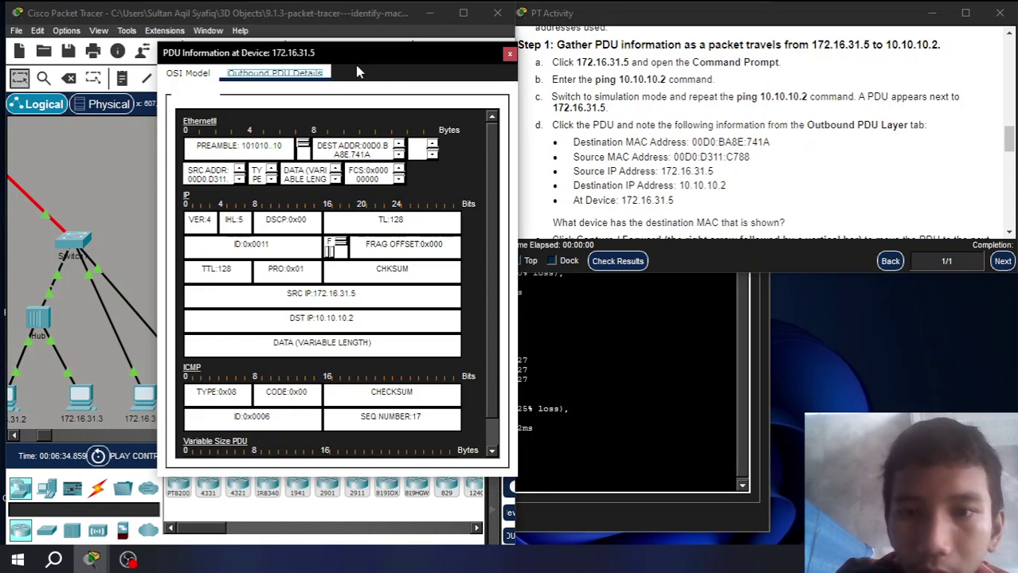
pyautogui.click(619, 125)
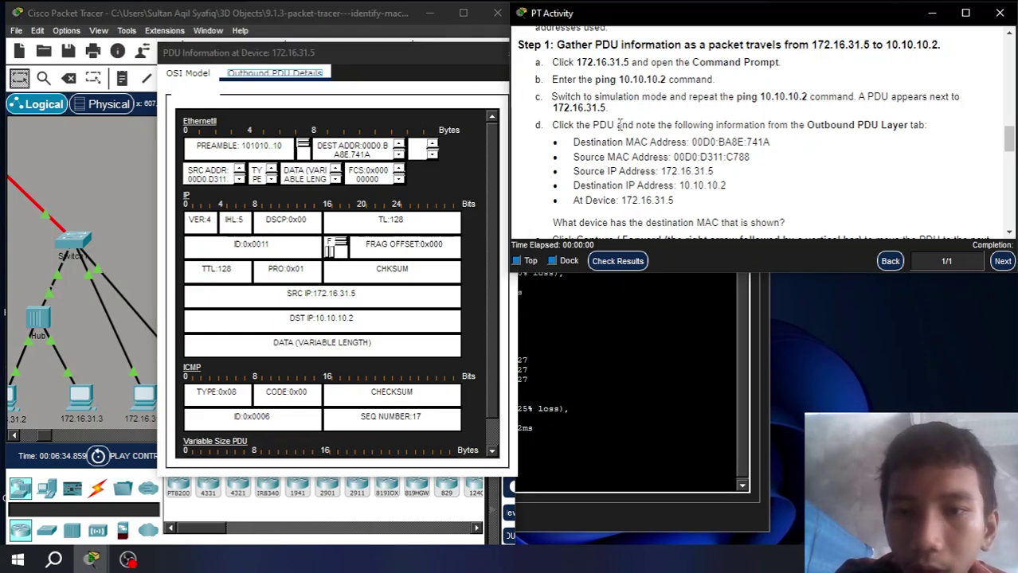
pyautogui.scroll(-1, 618, 125)
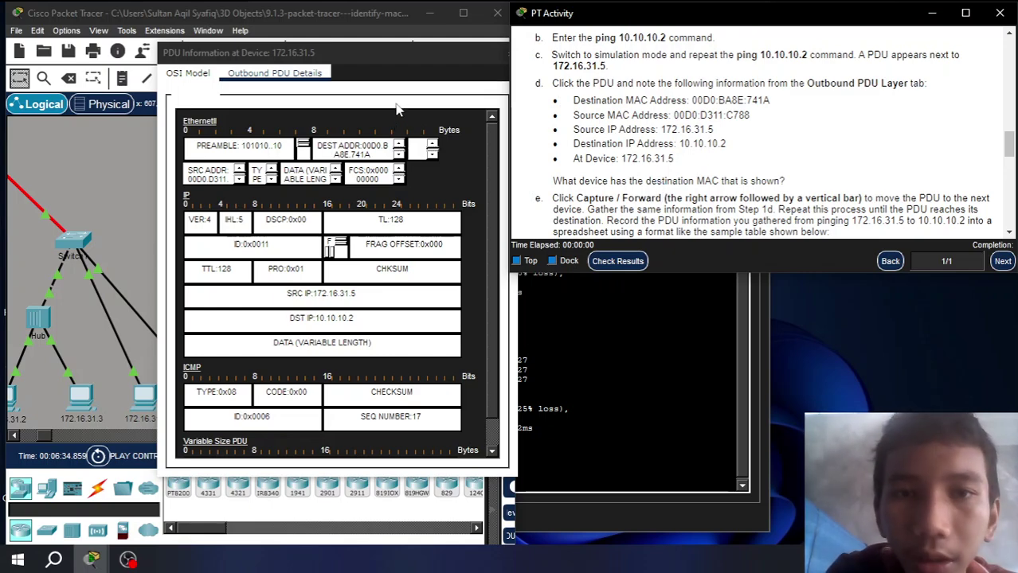
pyautogui.click(428, 53)
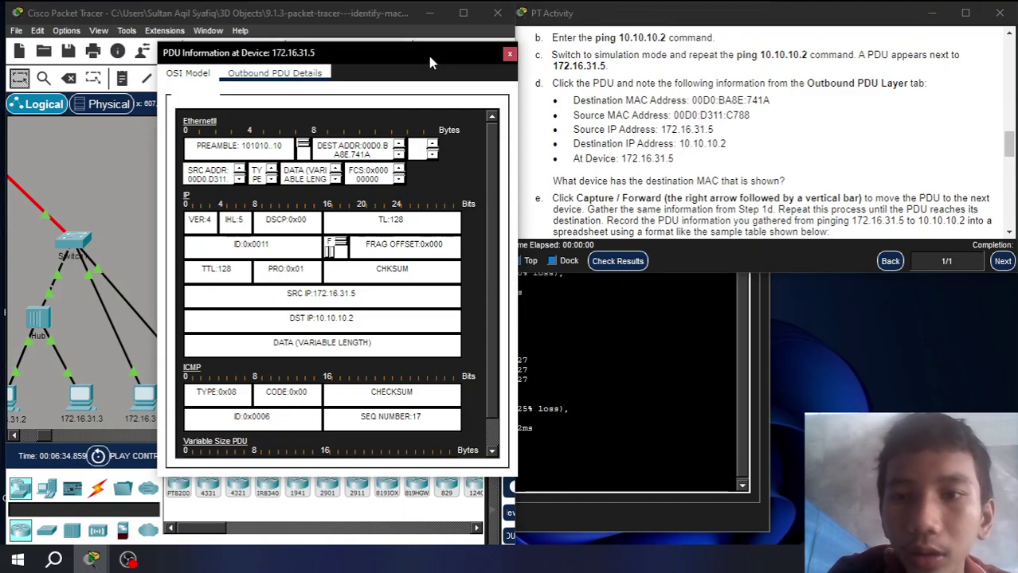
pyautogui.click(510, 54)
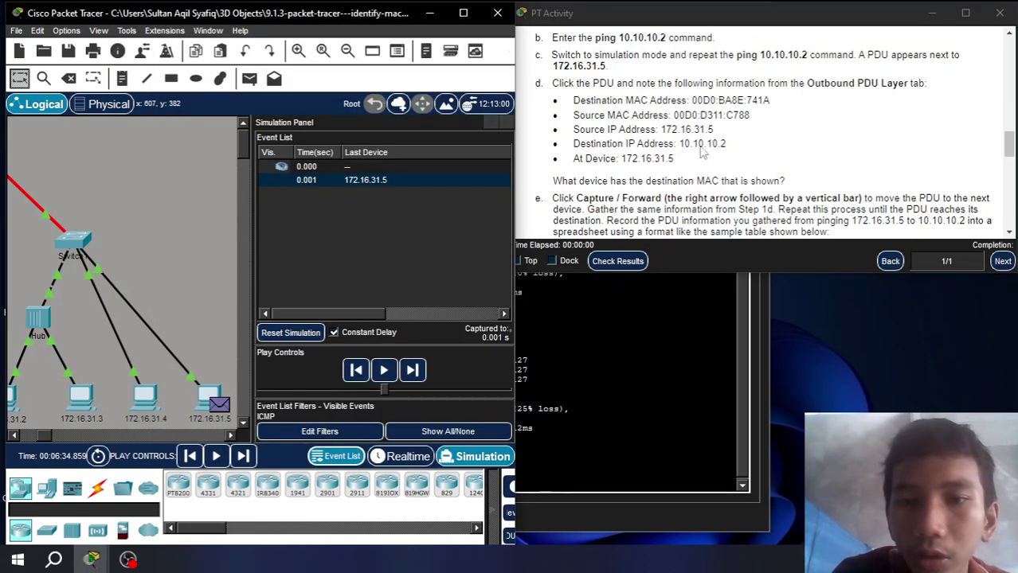
# - Play the simulation until the PDU reaches laptop 10.10.10.2, review the sample address table, and pause the simulation
pyautogui.scroll(-2, 701, 146)
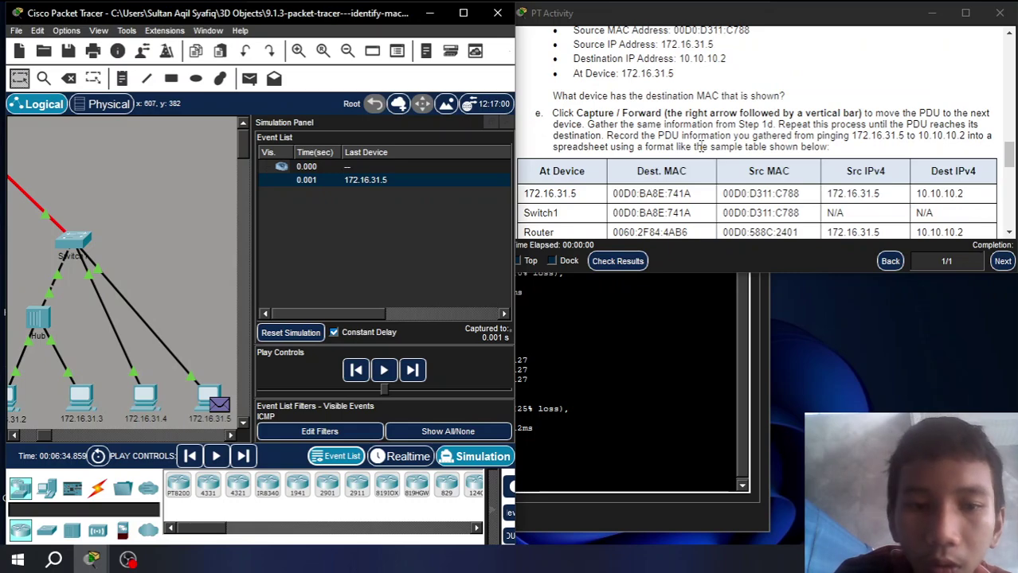
pyautogui.click(216, 456)
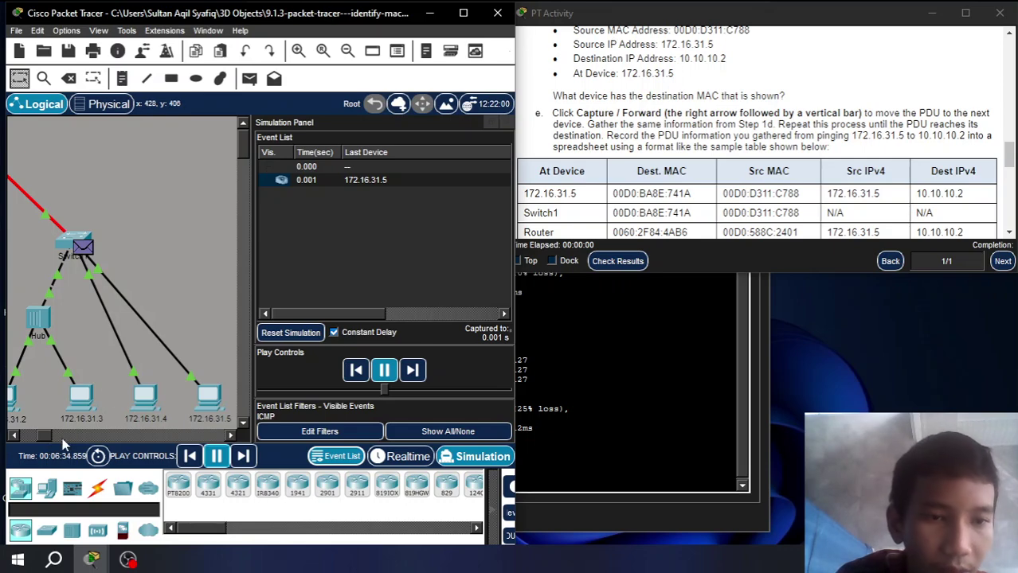
pyautogui.click(13, 436)
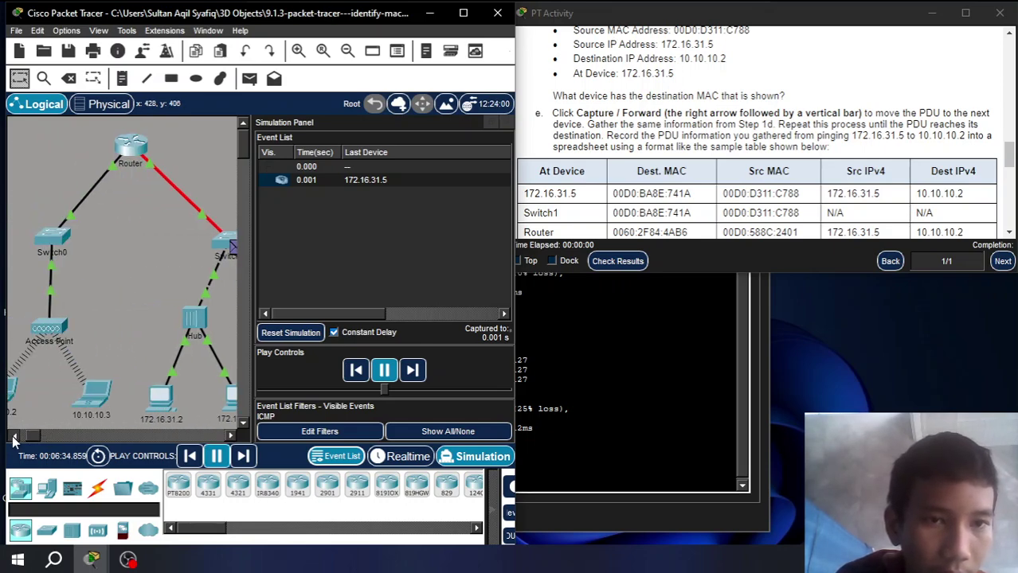
pyautogui.click(231, 436)
pyautogui.click(231, 437)
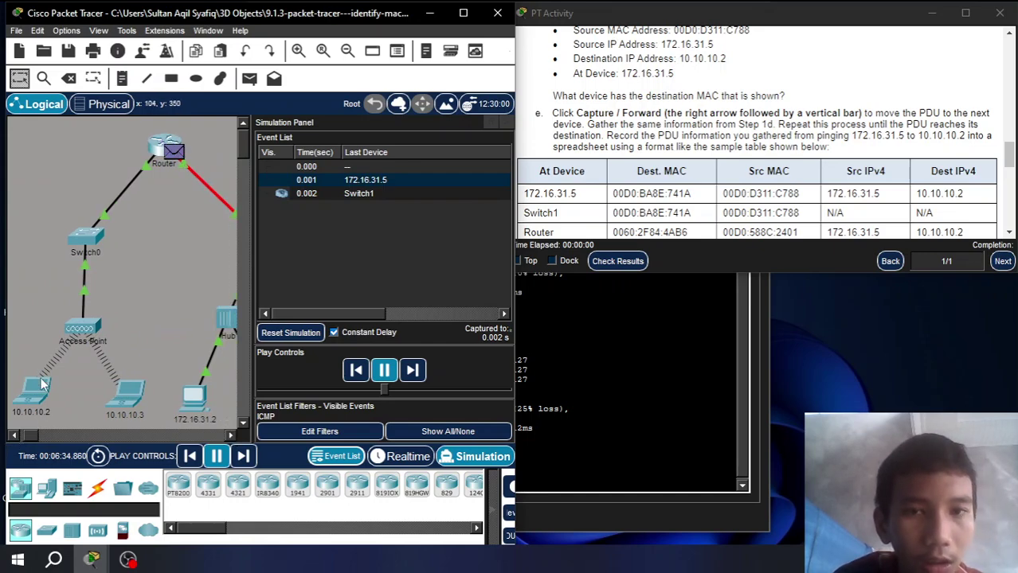
pyautogui.moveTo(44, 385)
pyautogui.click(697, 115)
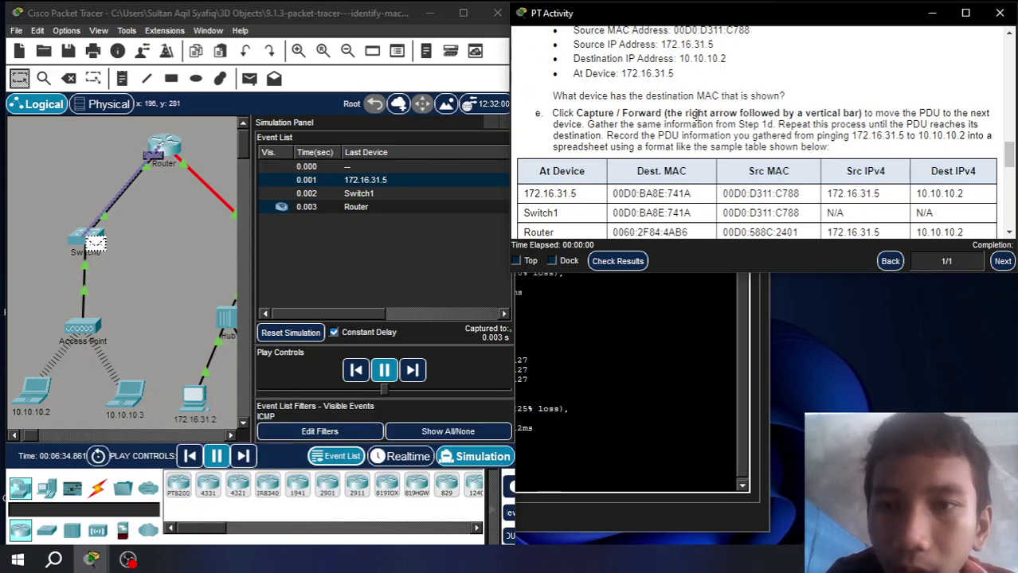
pyautogui.scroll(-1, 697, 116)
pyautogui.scroll(-1, 697, 115)
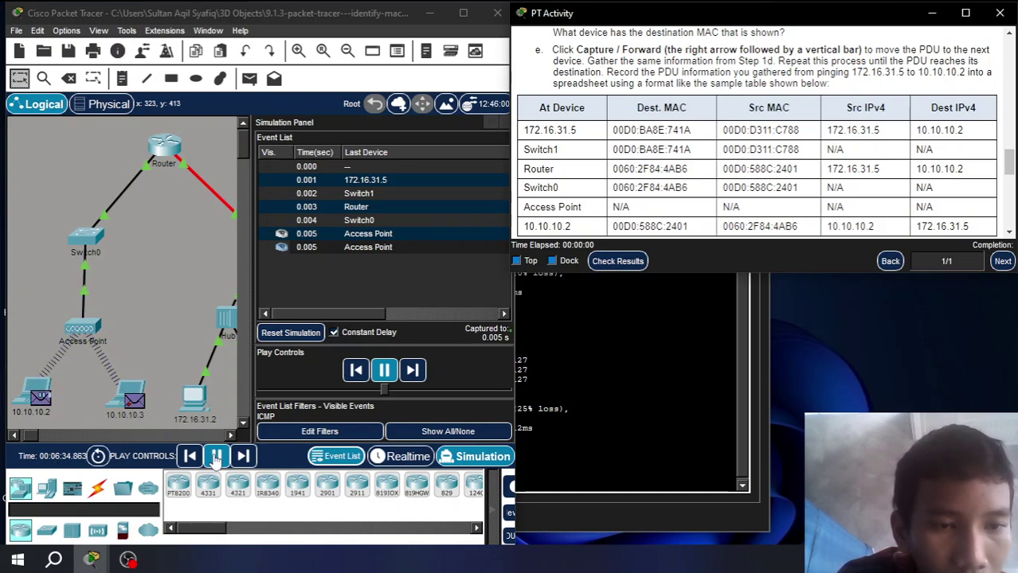
pyautogui.click(216, 456)
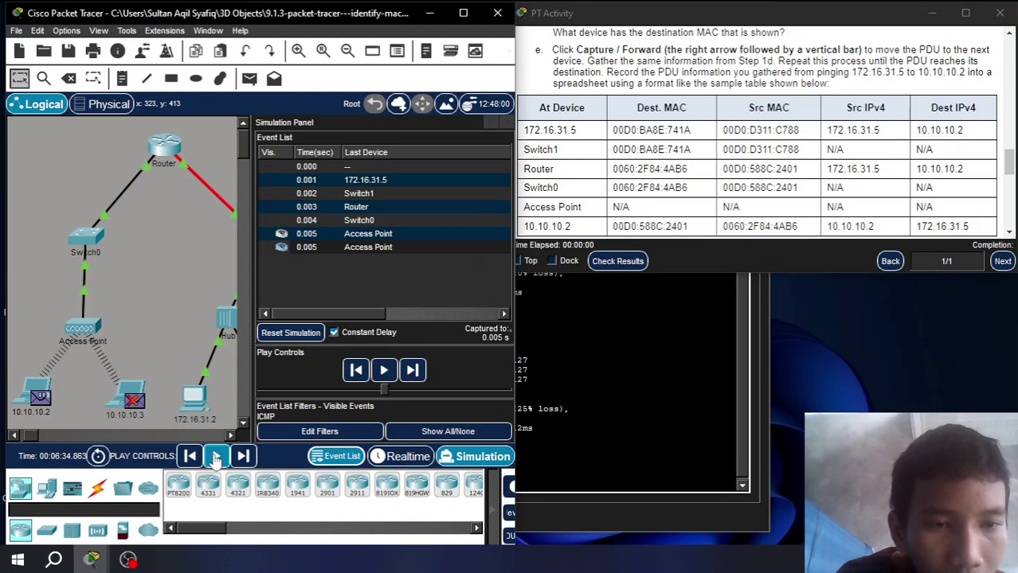
# - Open the PDU information at laptop 10.10.10.2 and place its window clear of the activity's sample address table
pyautogui.moveTo(45, 411)
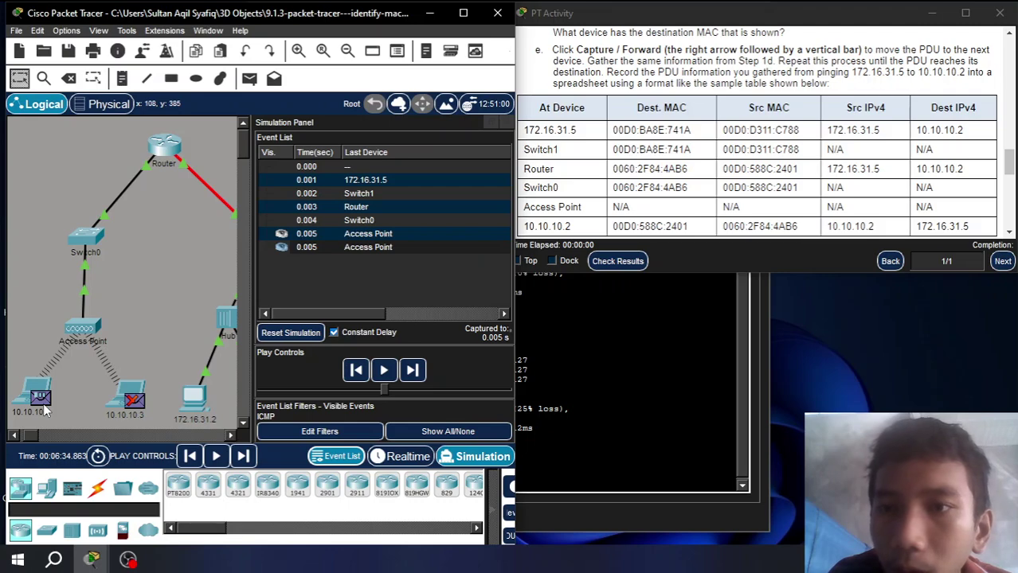
pyautogui.click(41, 403)
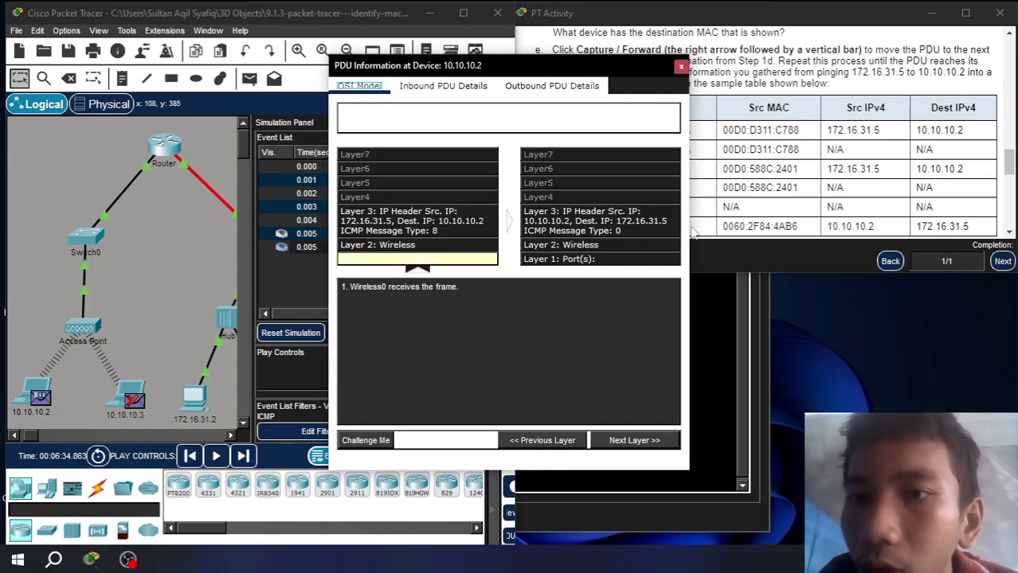
pyautogui.click(715, 70)
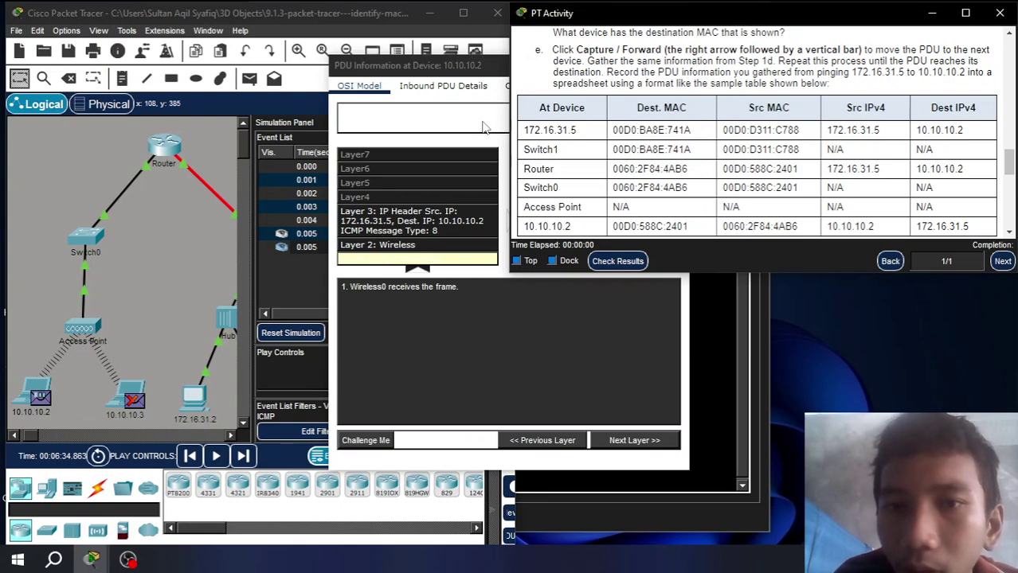
pyautogui.click(480, 79)
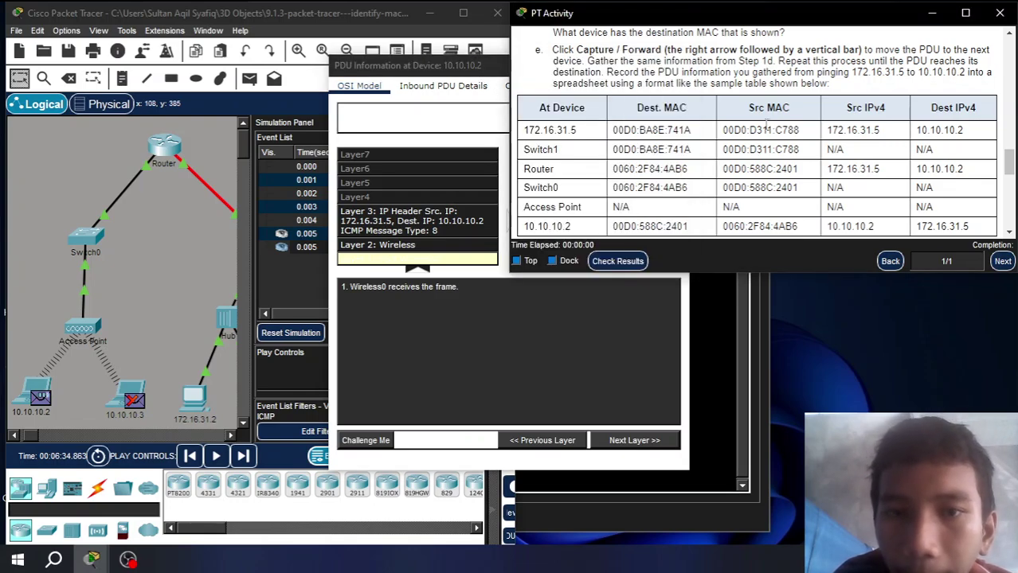
pyautogui.click(470, 70)
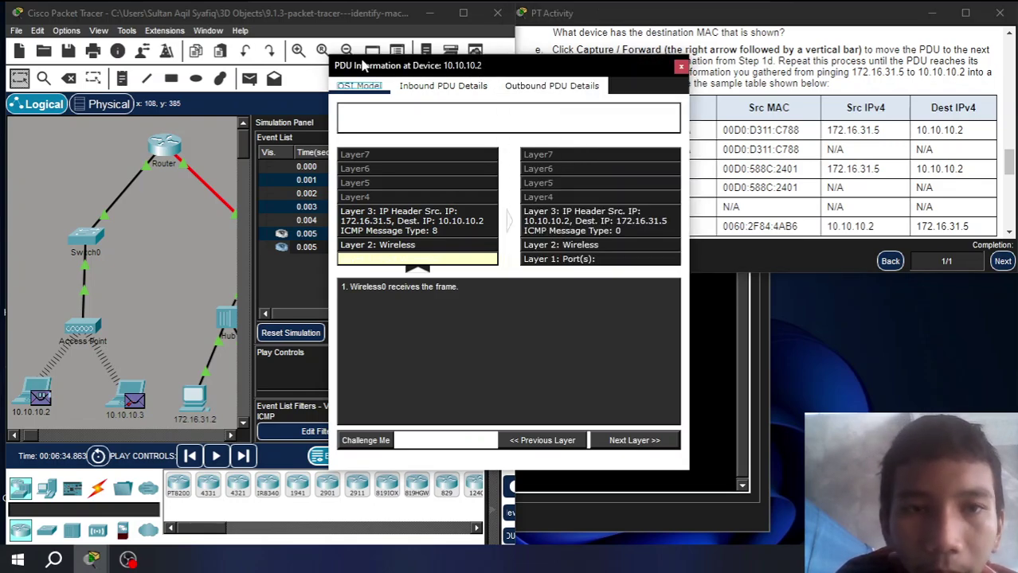
pyautogui.moveTo(378, 68); pyautogui.dragTo(183, 63)
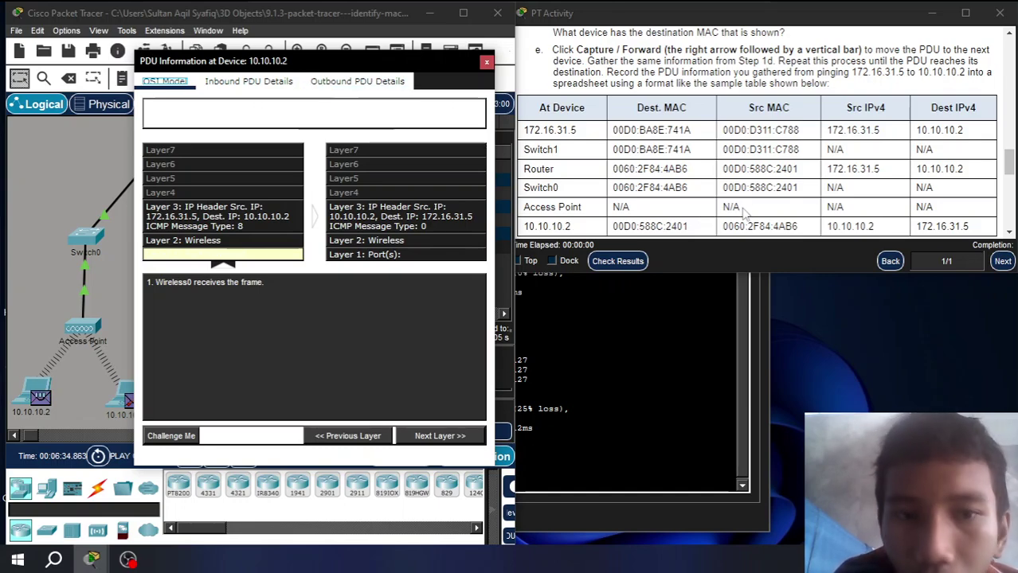
# - Examine the outbound and inbound details of the PDU at 10.10.10.2 against the sample address table, and close its information window
pyautogui.click(355, 84)
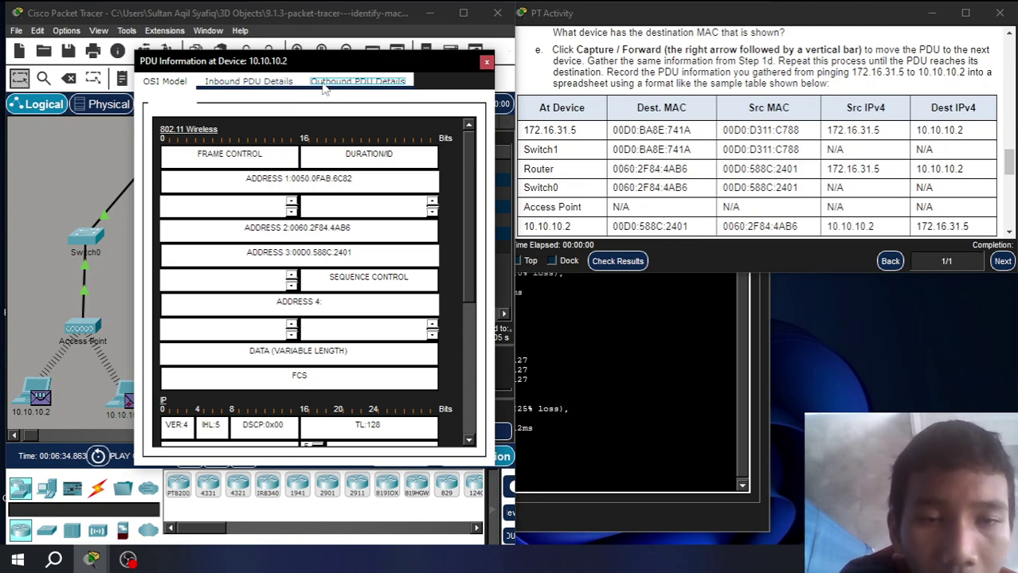
pyautogui.click(271, 82)
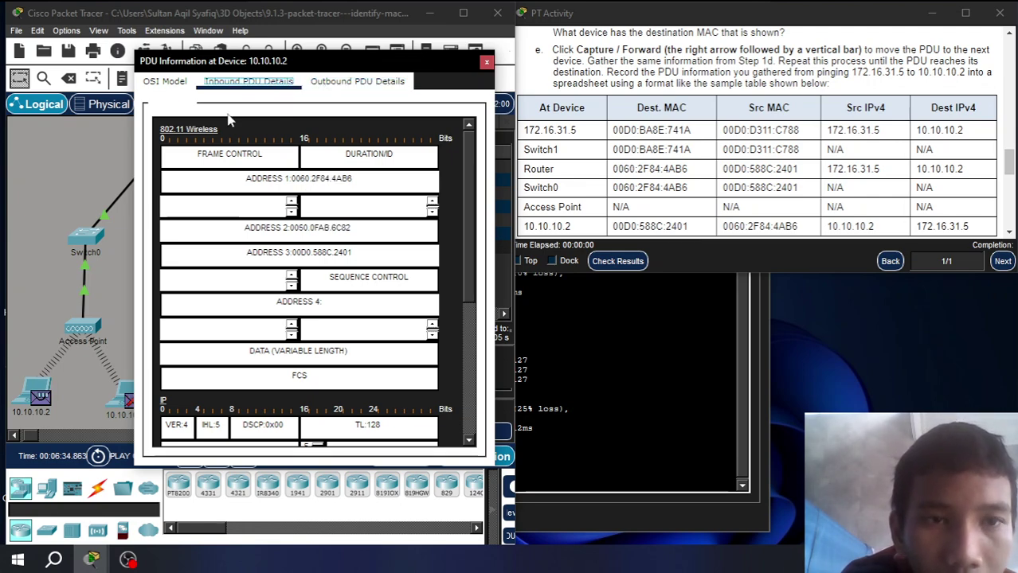
pyautogui.click(168, 82)
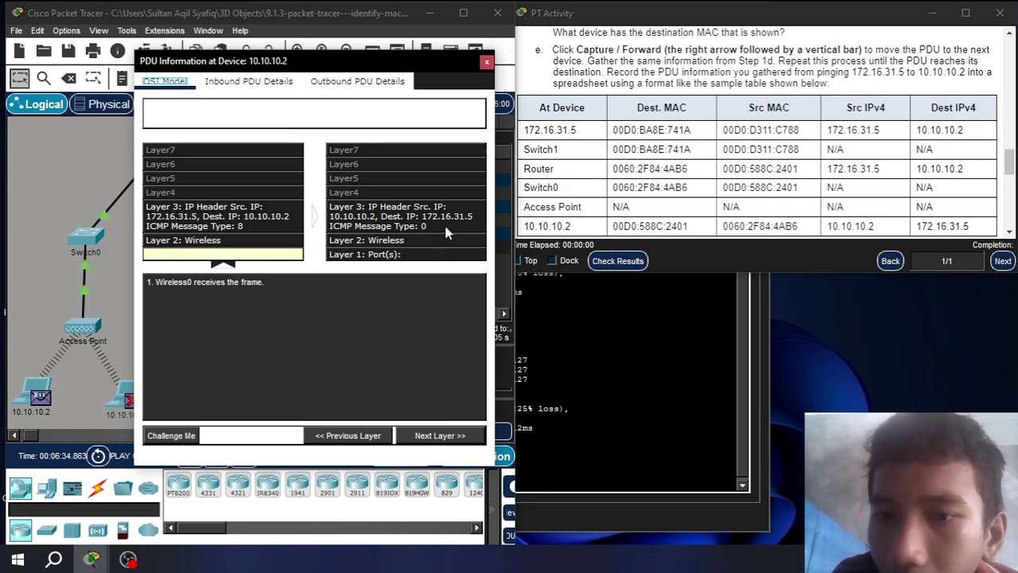
pyautogui.click(379, 86)
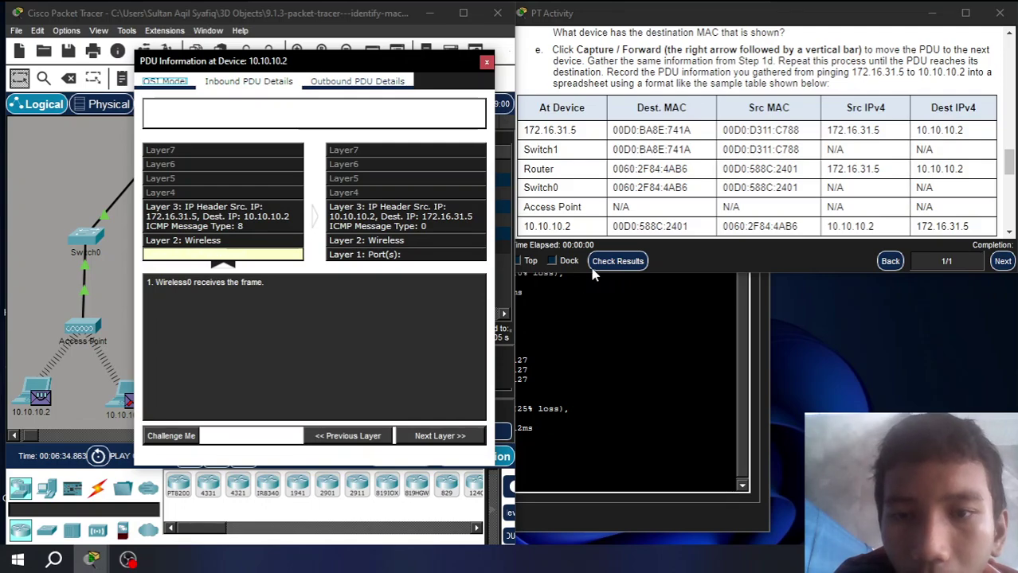
pyautogui.scroll(-6, 321, 301)
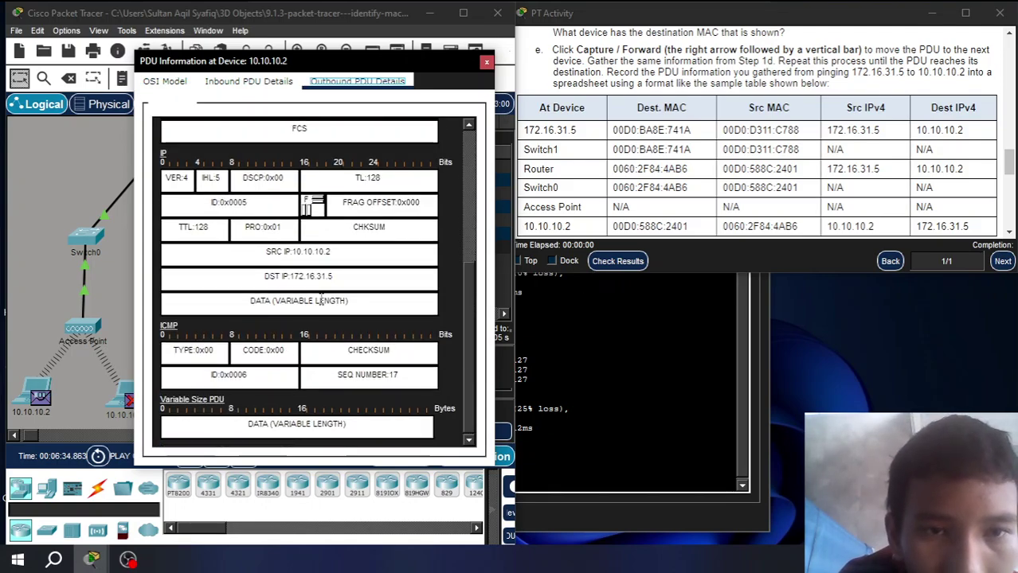
pyautogui.scroll(5, 321, 301)
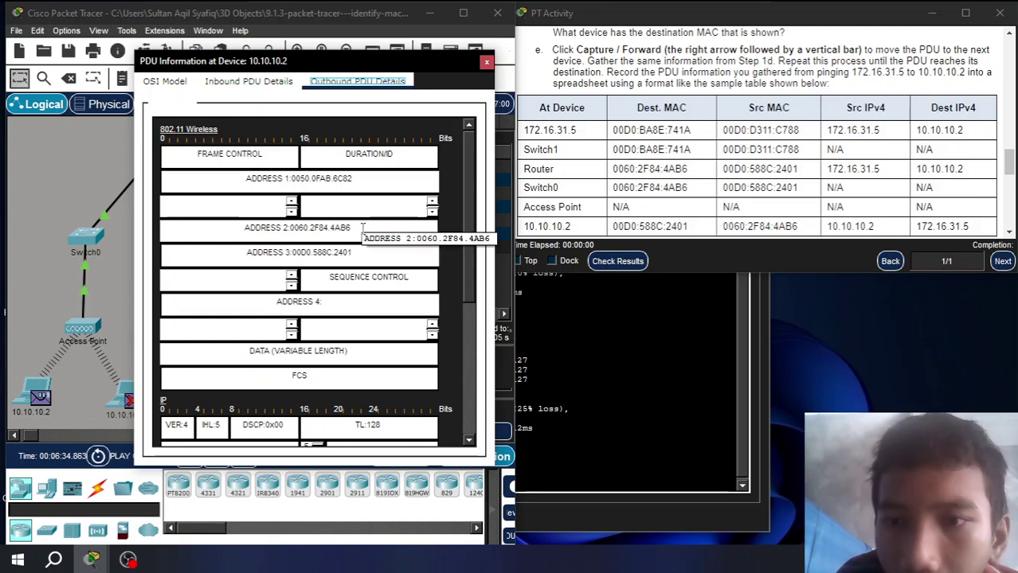
pyautogui.click(288, 89)
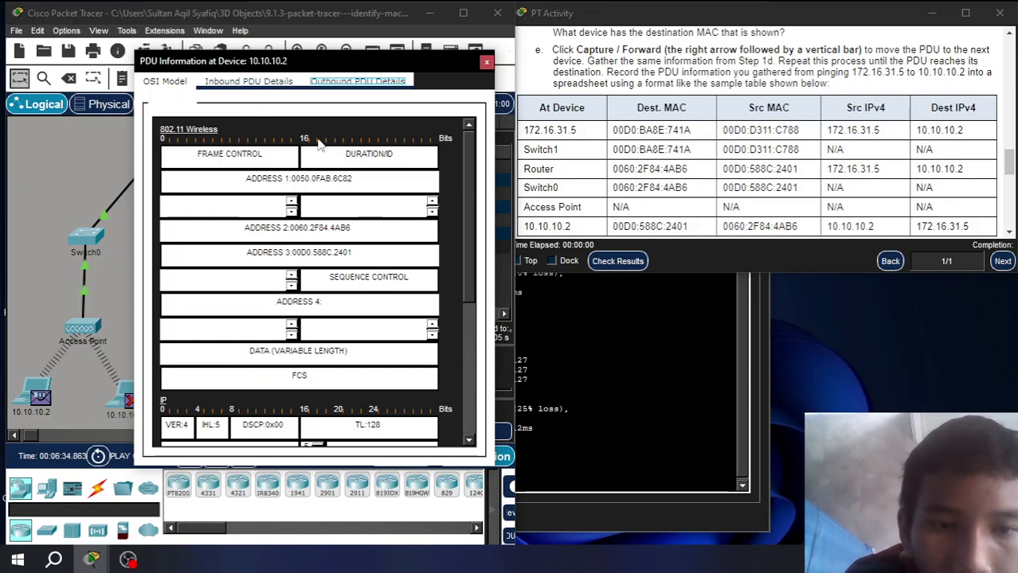
pyautogui.scroll(-4, 373, 252)
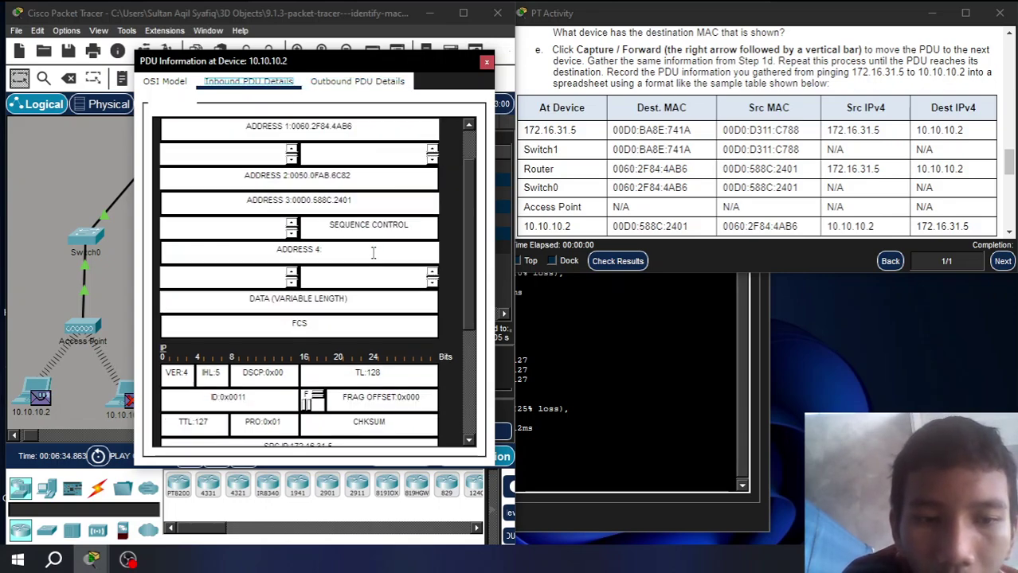
pyautogui.scroll(4, 373, 252)
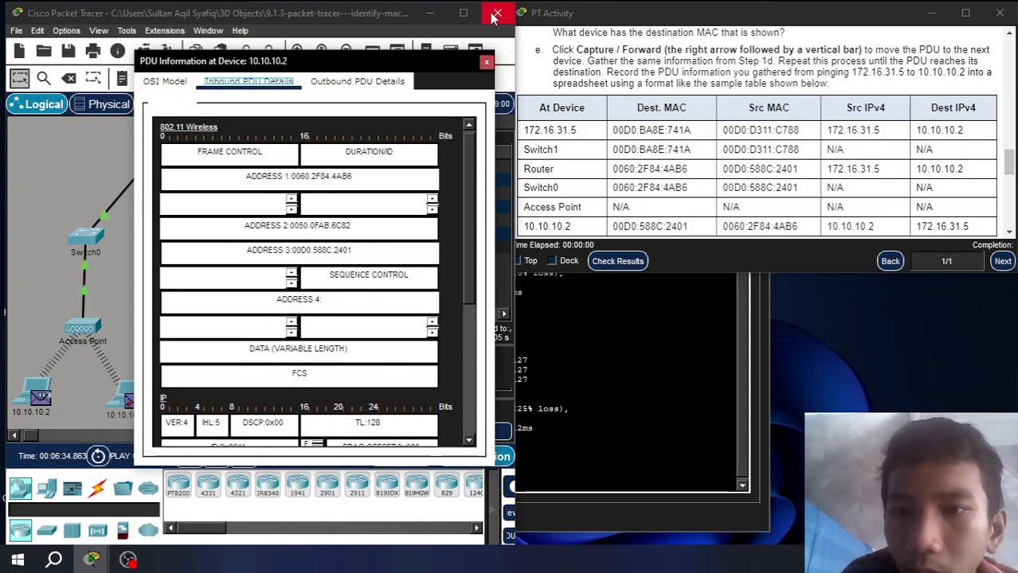
pyautogui.click(486, 63)
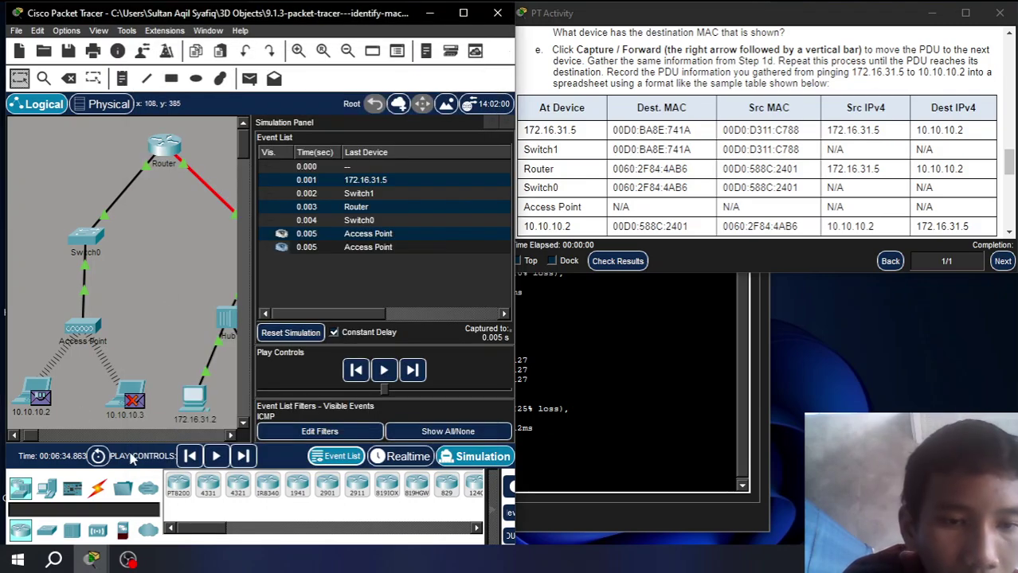
# - Resume the simulation for the ping reply and look over the sample address table and the Reflection Questions meanwhile
pyautogui.click(215, 458)
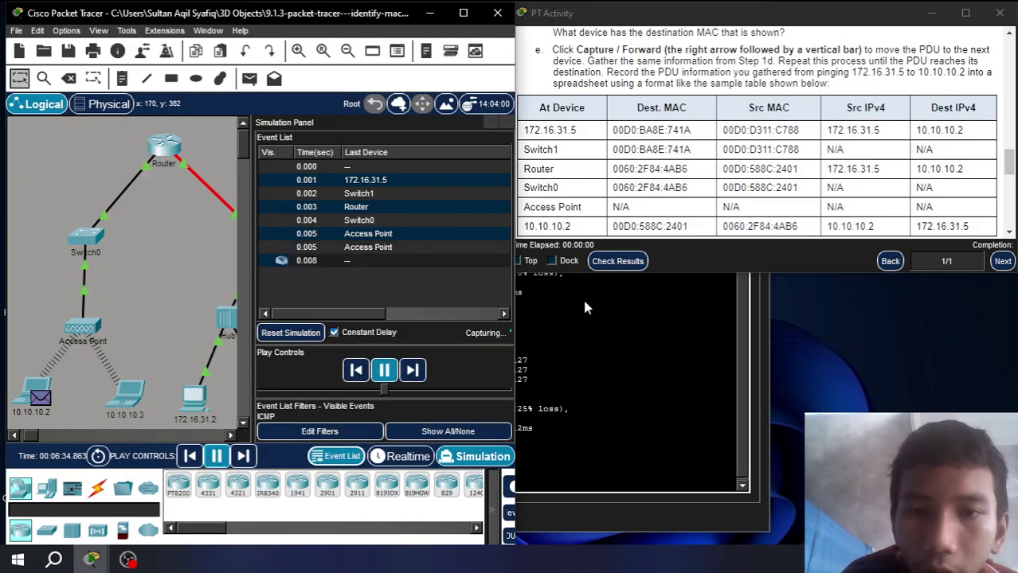
pyautogui.click(721, 178)
pyautogui.scroll(-5, 722, 176)
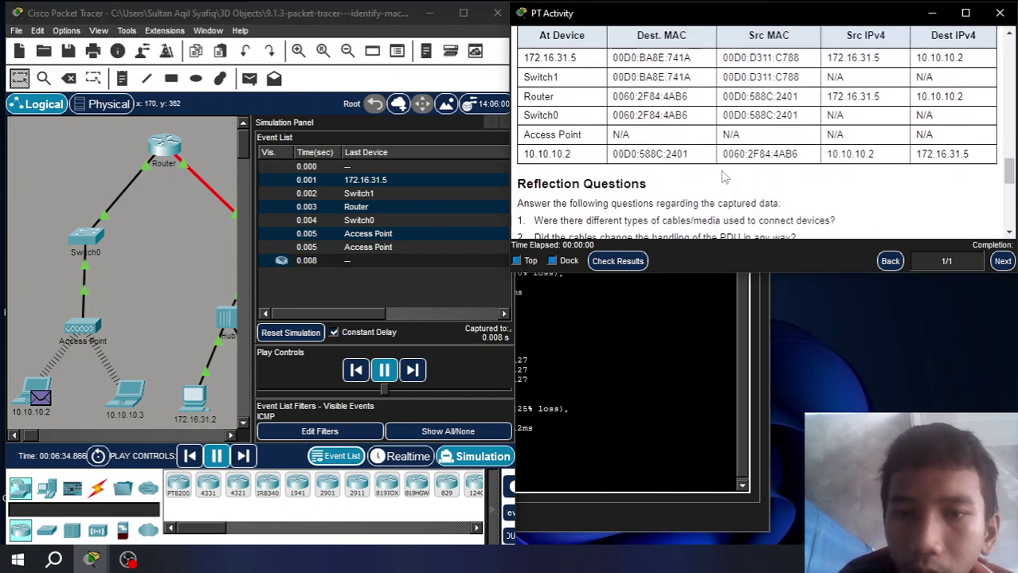
pyautogui.scroll(-1, 721, 176)
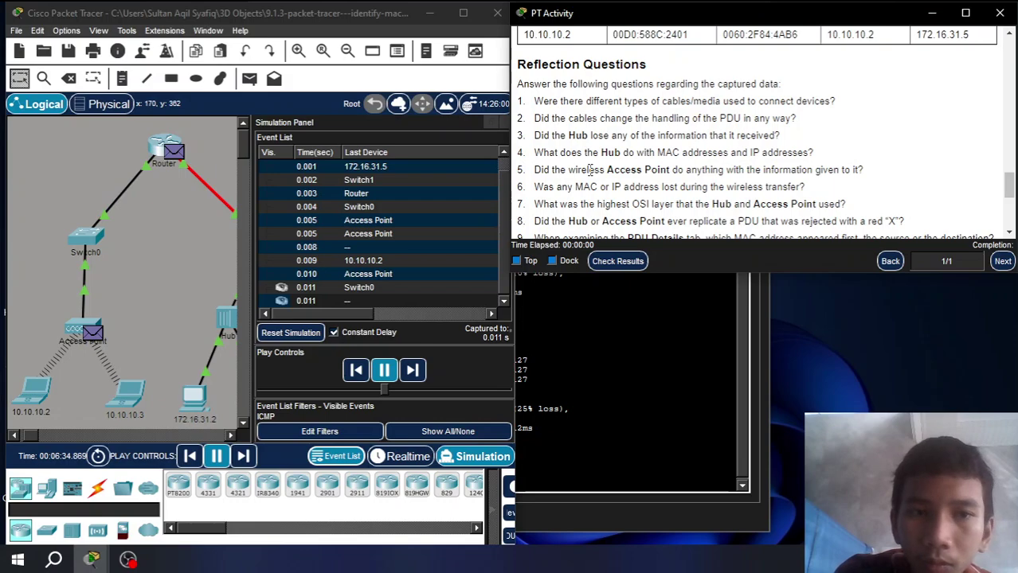
pyautogui.scroll(3, 590, 169)
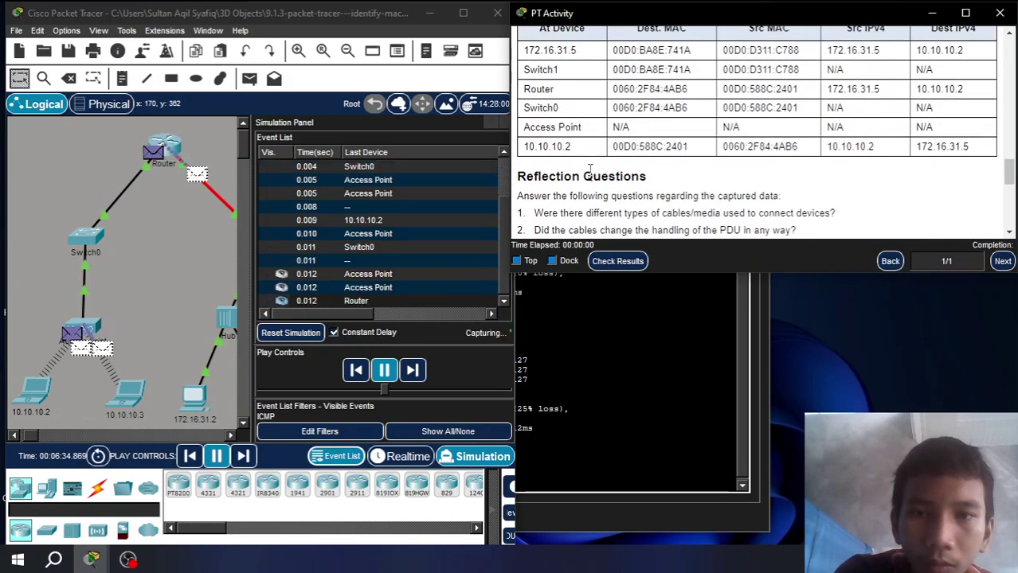
pyautogui.scroll(-1, 590, 169)
pyautogui.scroll(-3, 590, 170)
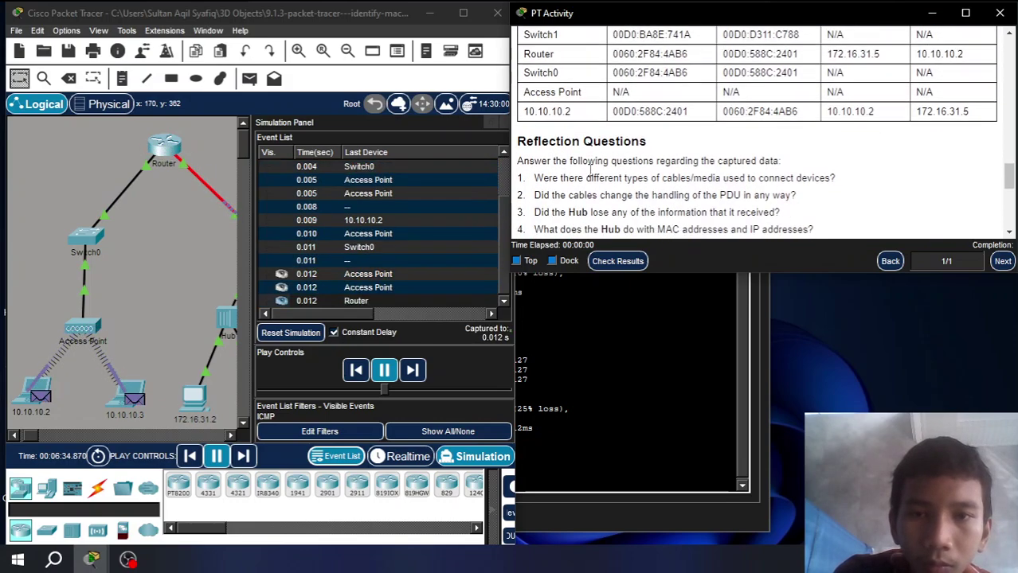
pyautogui.scroll(-1, 590, 170)
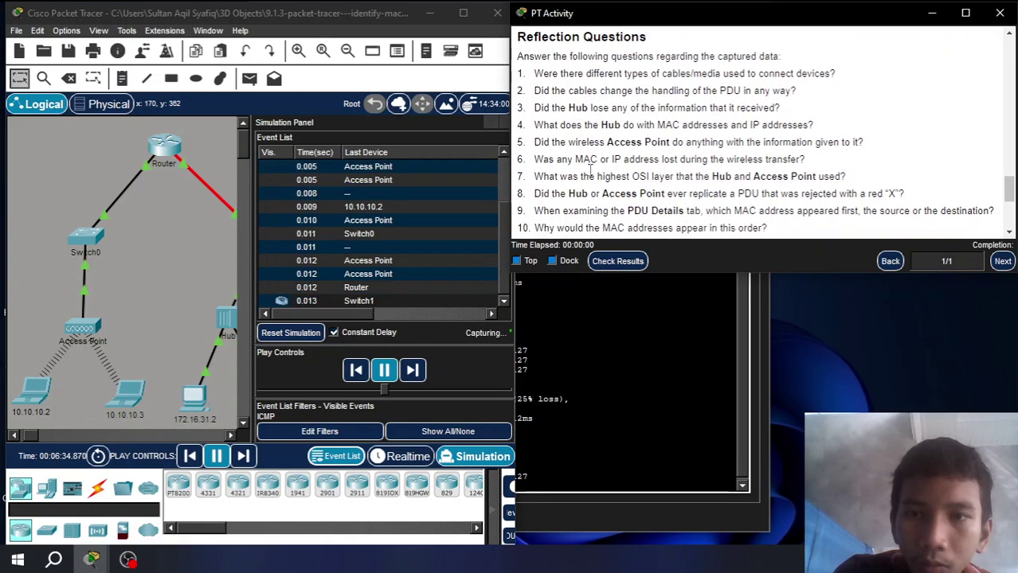
pyautogui.scroll(-1, 590, 169)
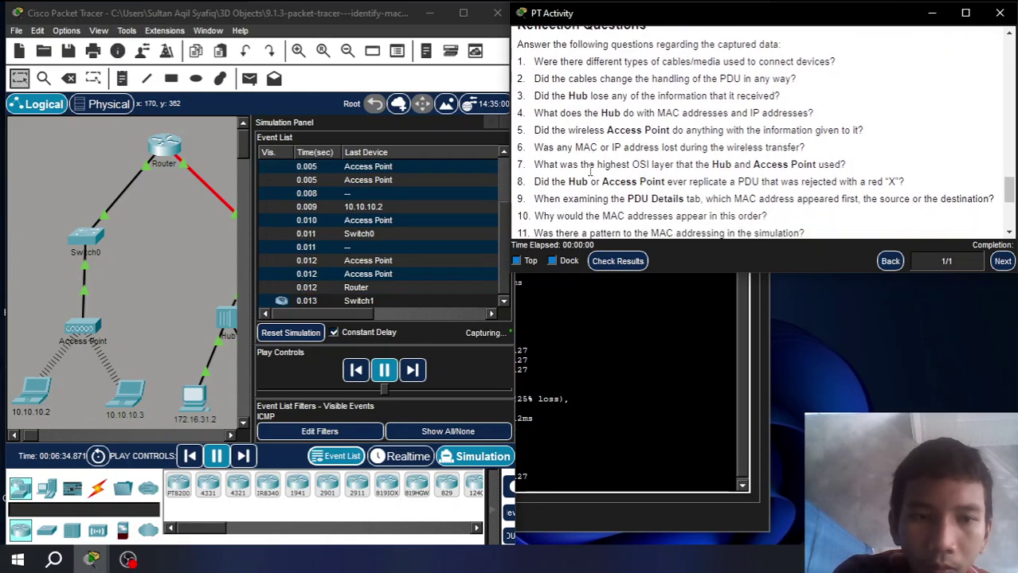
# - Pause the simulation with the reply PDU at PC 172.16.31.5
pyautogui.click(232, 436)
pyautogui.click(231, 437)
pyautogui.click(232, 437)
pyautogui.click(216, 456)
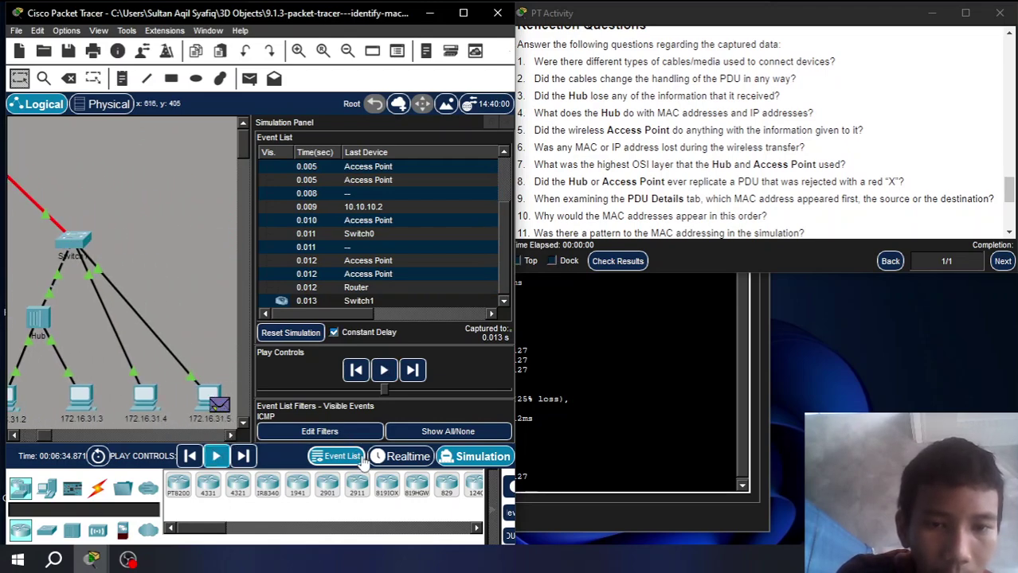
# - Return to Realtime mode and close the Command Prompt window of PC 172.16.31.5, bringing the router and hub back into view
pyautogui.click(400, 456)
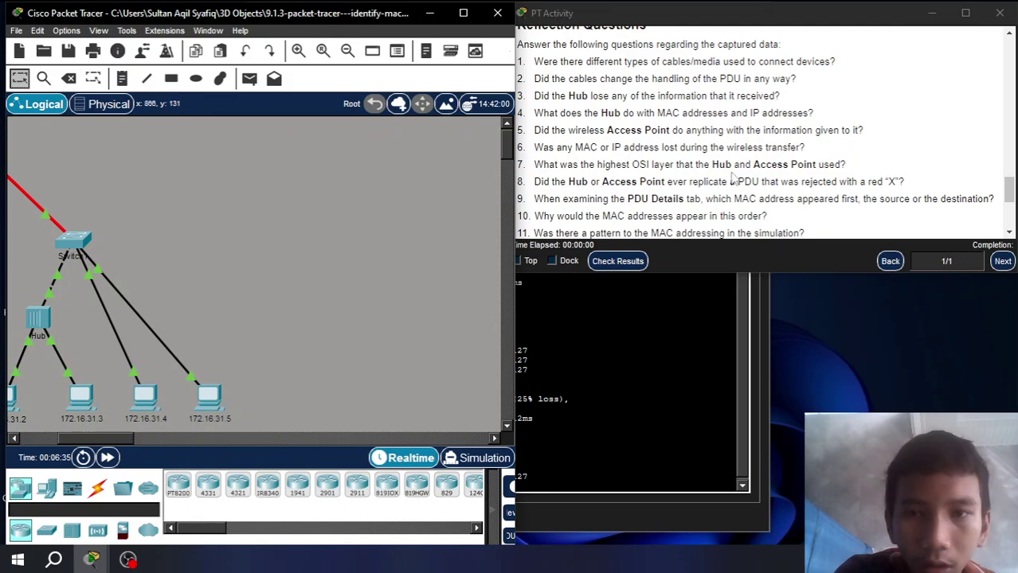
pyautogui.click(637, 428)
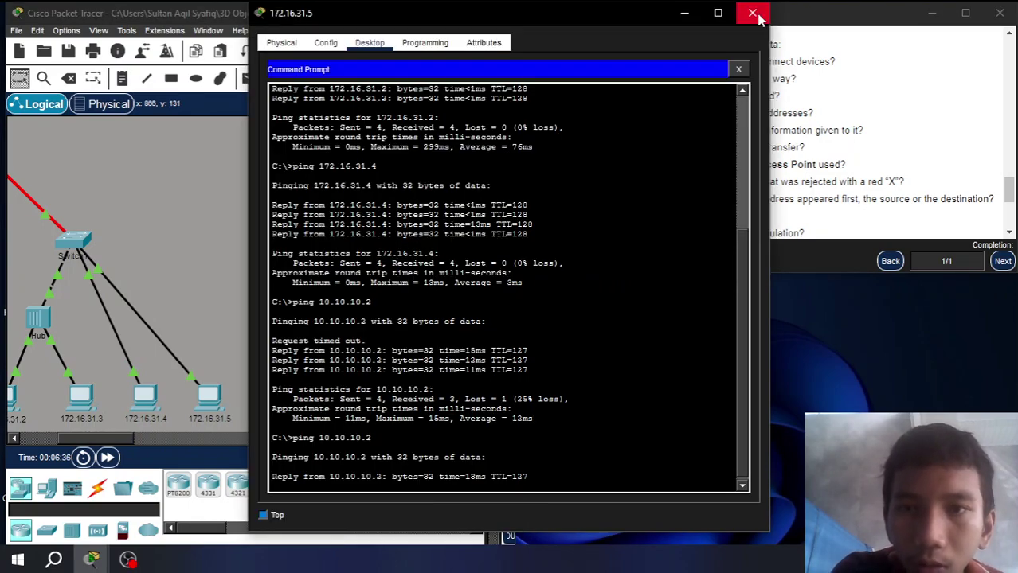
pyautogui.click(754, 12)
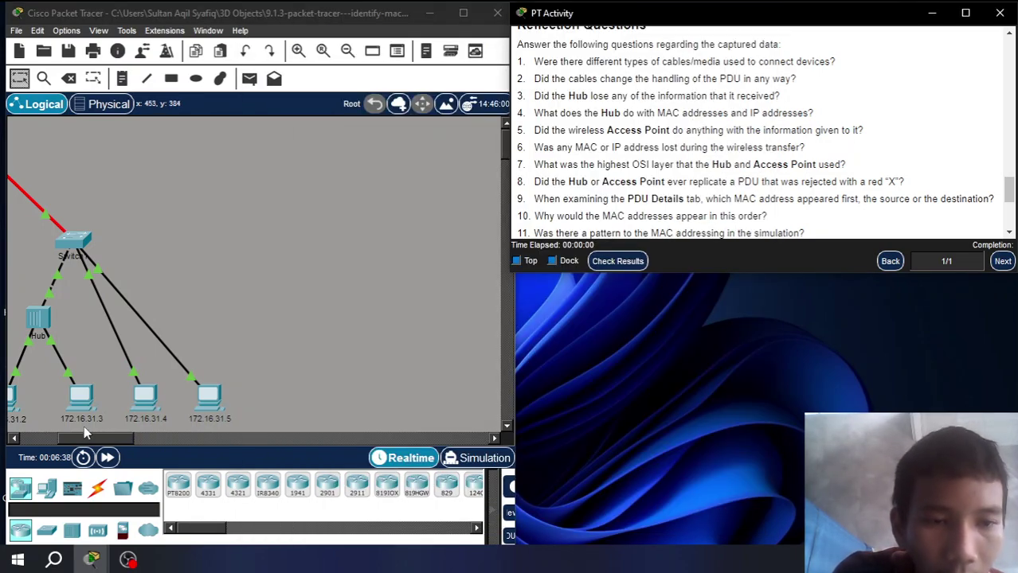
pyautogui.click(13, 438)
pyautogui.click(14, 439)
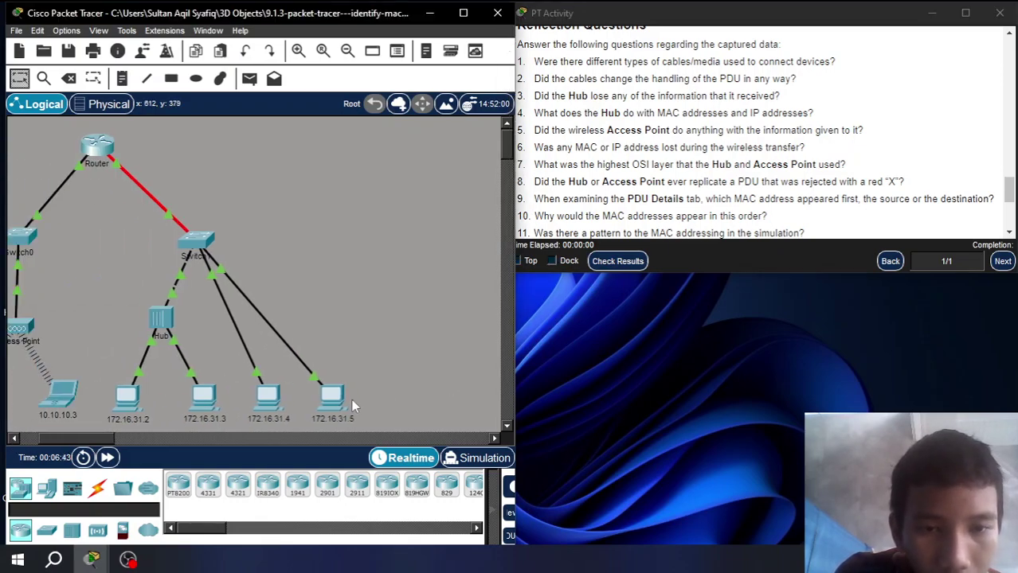
# - Read Reflection Questions 1 to 20 on media, hub and access point behaviour, and MAC and IPv4 addressing patterns
pyautogui.click(799, 37)
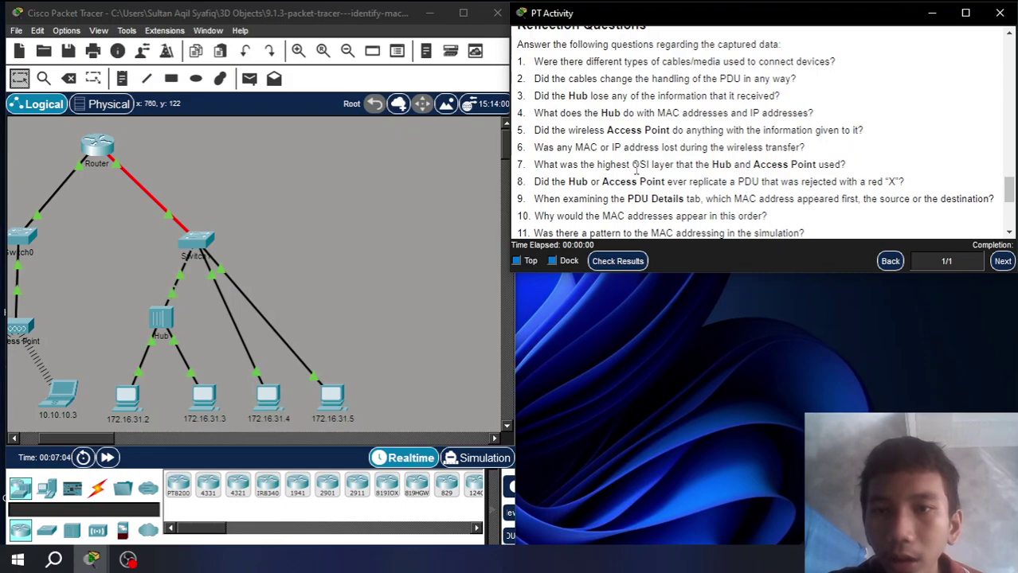
pyautogui.scroll(-2, 636, 165)
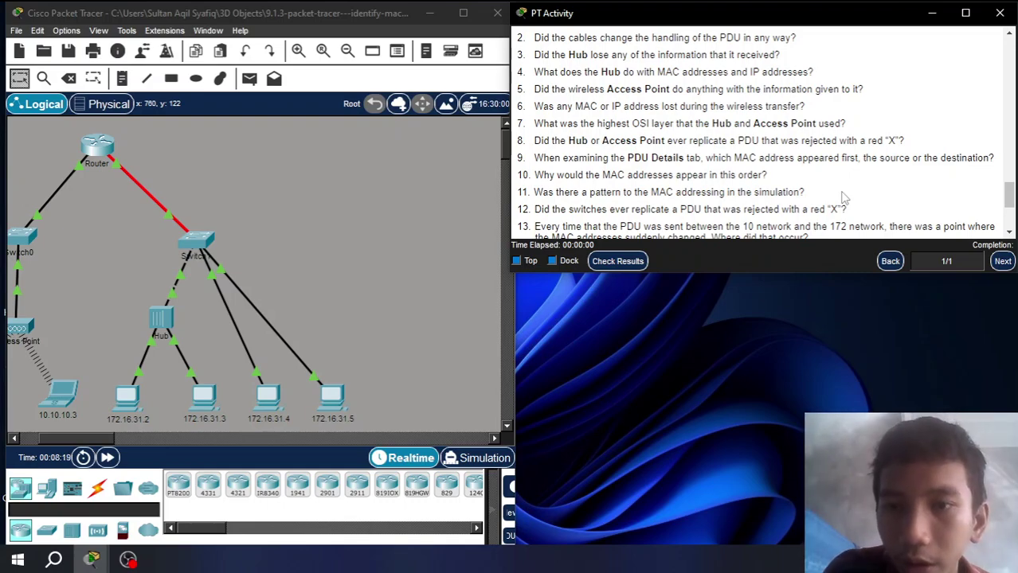
pyautogui.rightClick(842, 196)
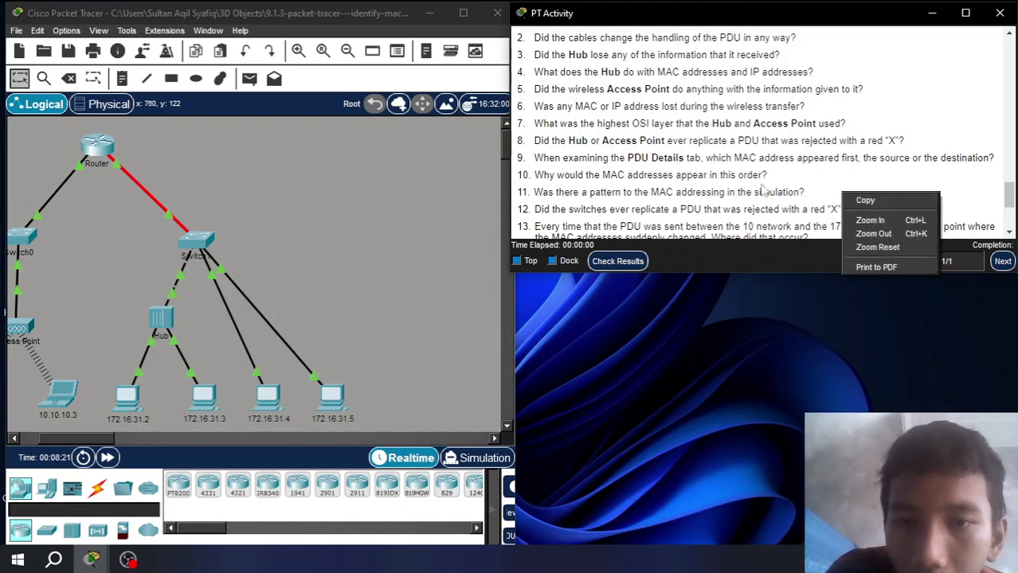
pyautogui.click(701, 187)
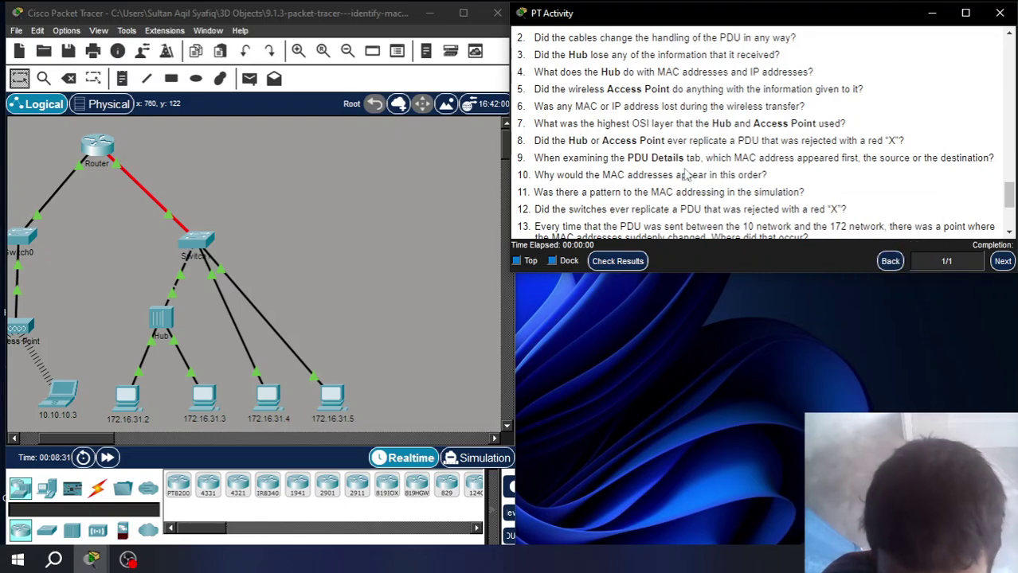
pyautogui.scroll(-3, 687, 177)
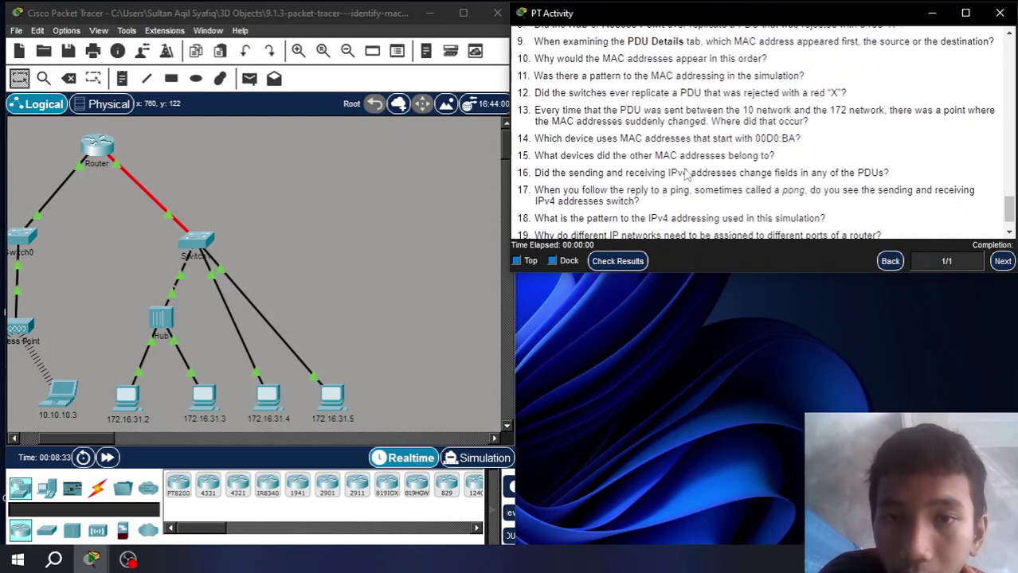
pyautogui.scroll(-1, 687, 177)
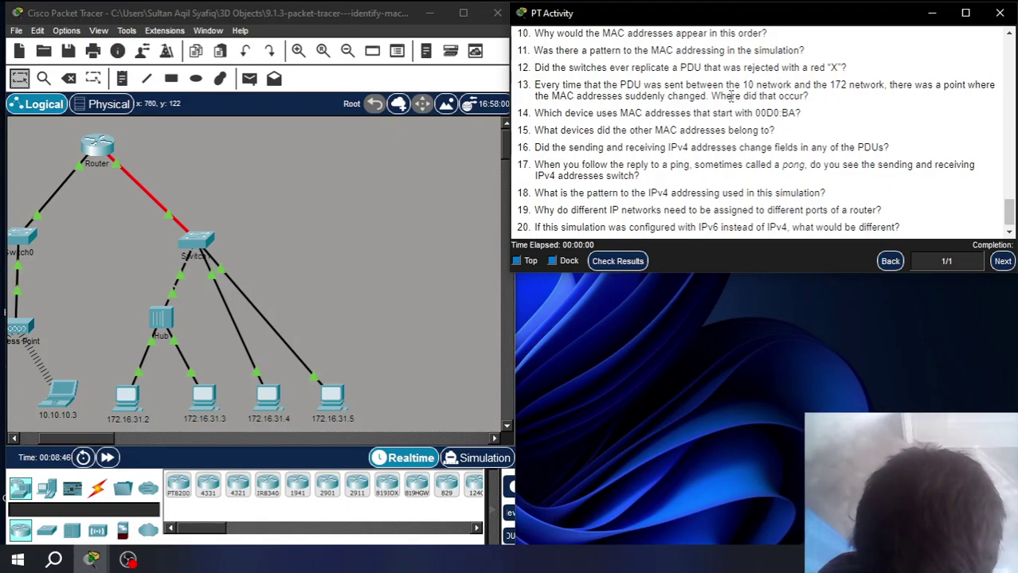
pyautogui.scroll(-1, 732, 95)
pyautogui.scroll(1, 731, 96)
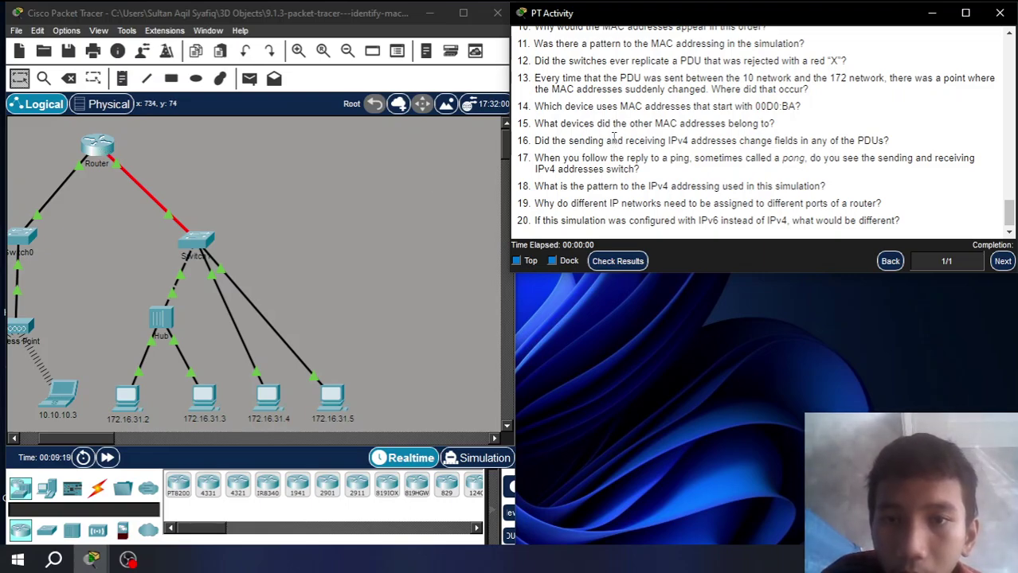
pyautogui.scroll(-1, 614, 138)
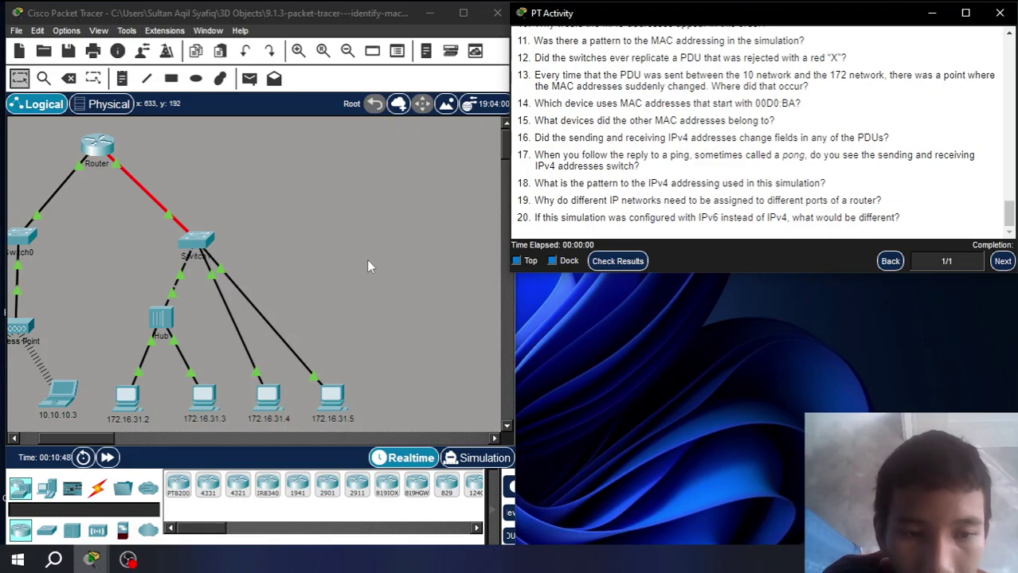
pyautogui.click(324, 17)
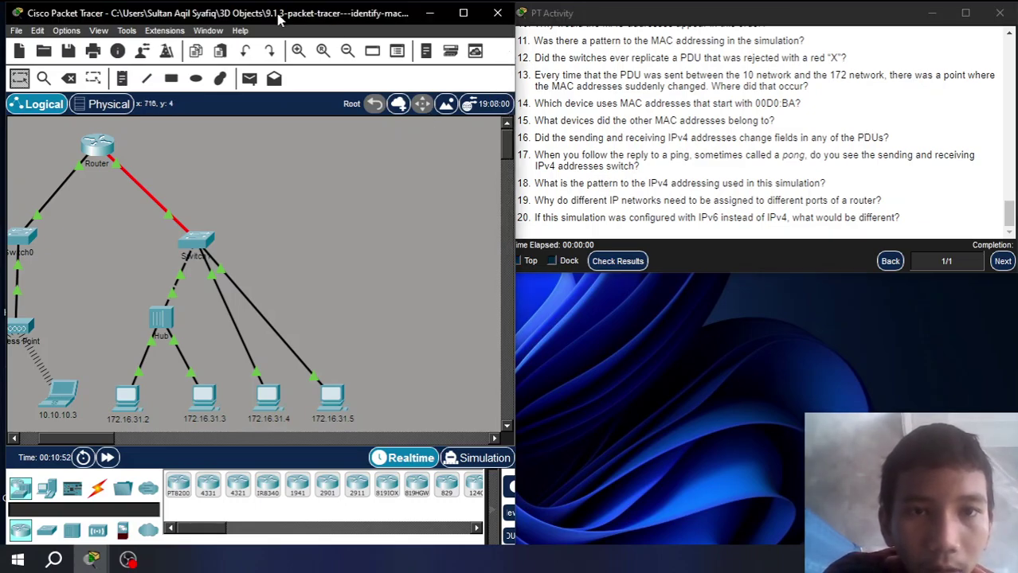
pyautogui.moveTo(515, 103); pyautogui.dragTo(511, 104)
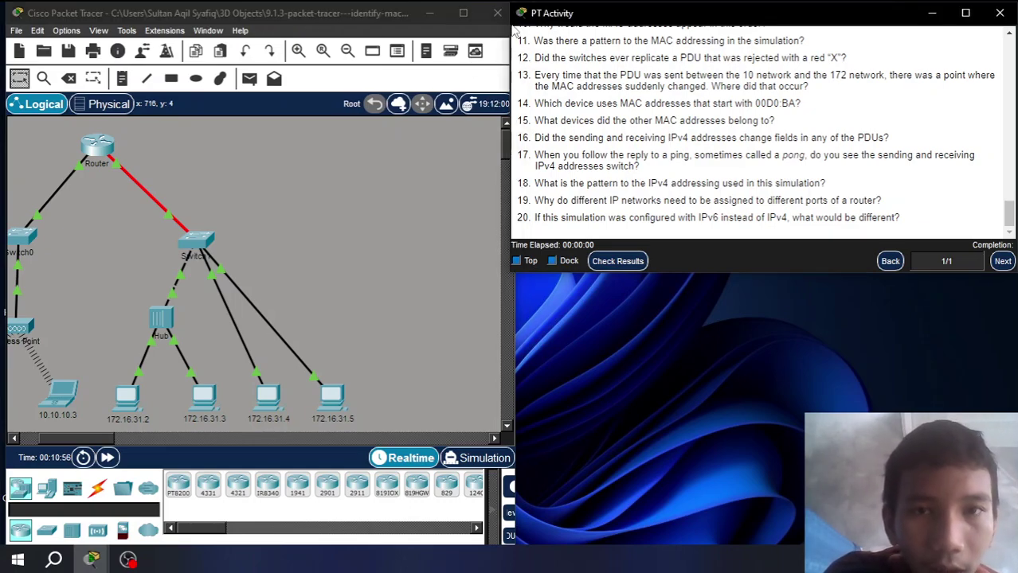